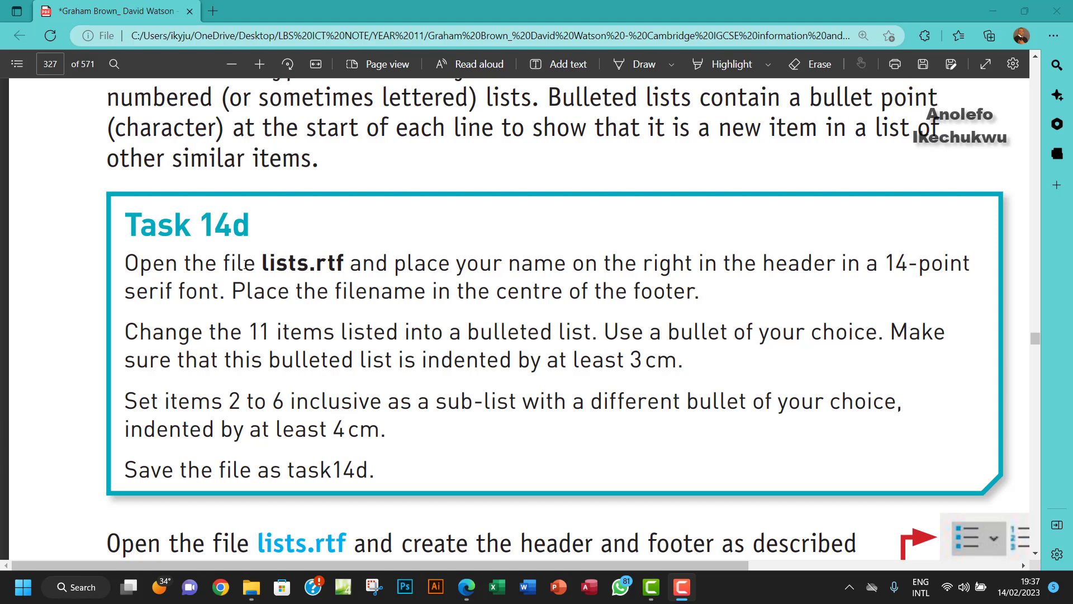
# Step: Mark 'lists.rtf' in the Task 14d PDF, then open lists.rtf from the Chapter 14 folder in Word
pyautogui.moveTo(262, 263); pyautogui.dragTo(345, 263)
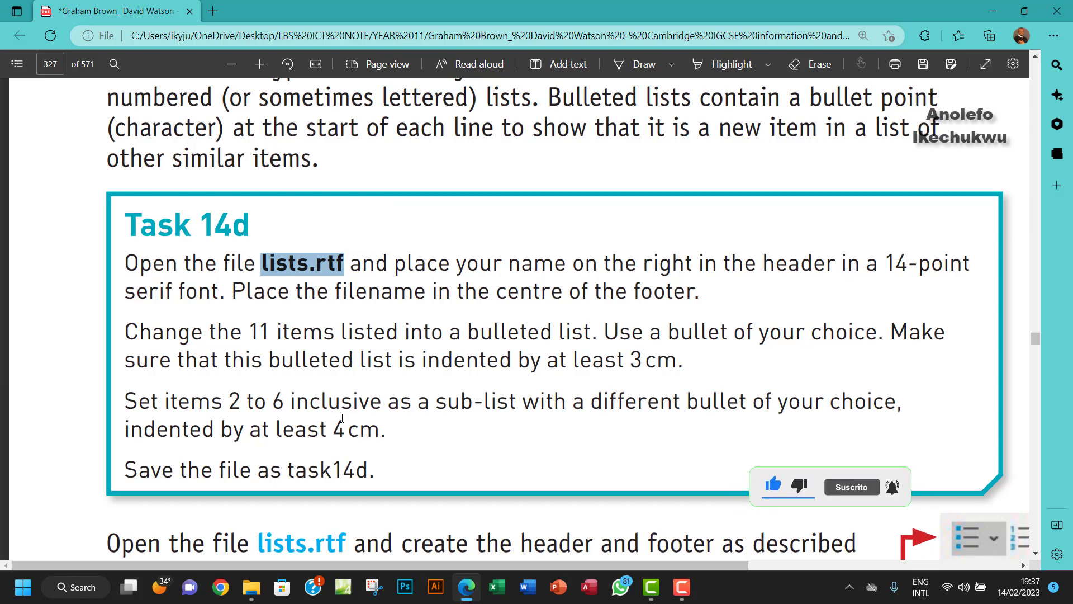
pyautogui.click(255, 600)
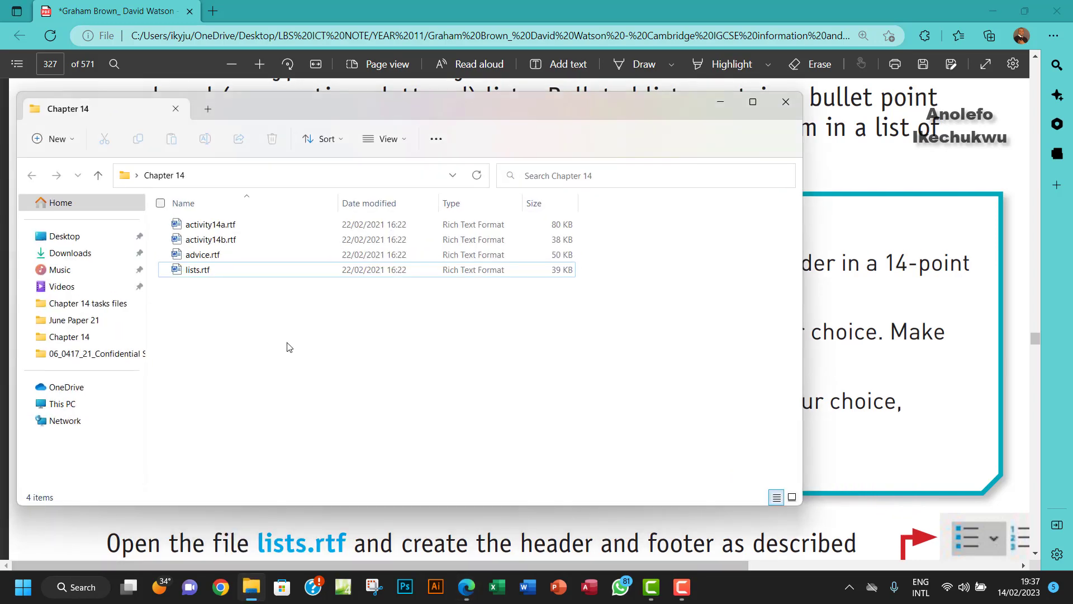
pyautogui.doubleClick(215, 276)
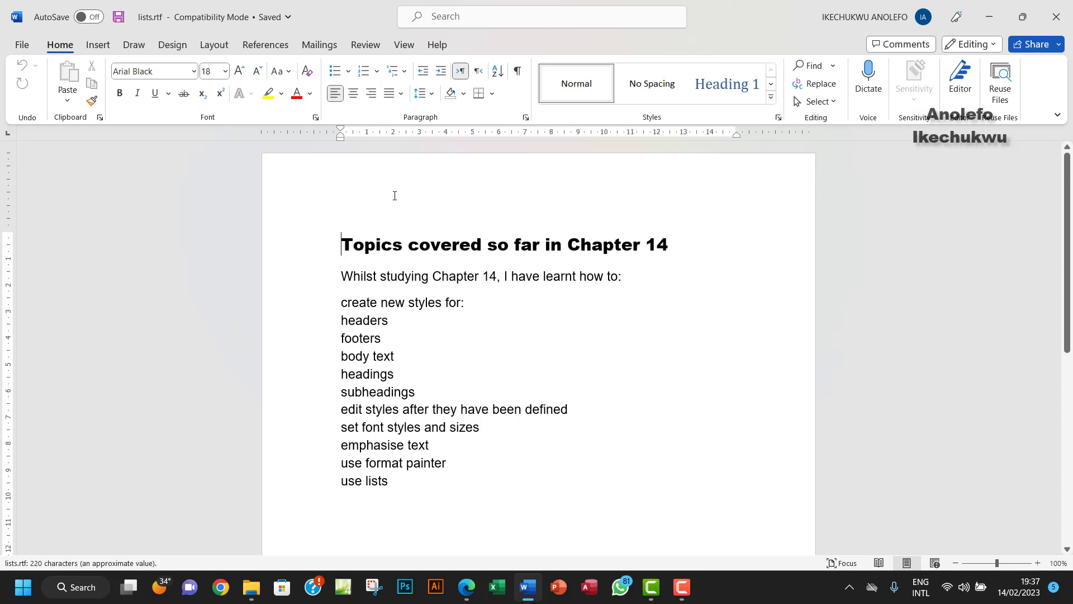
# Step: Insert a Blank (Three Columns) header into the document
pyautogui.click(98, 45)
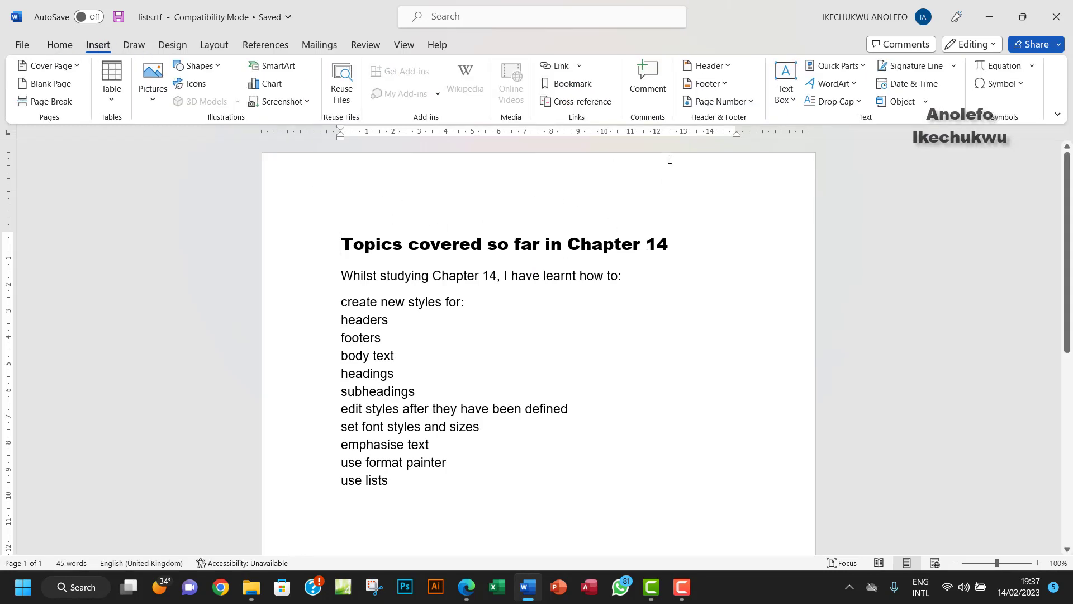
pyautogui.click(709, 66)
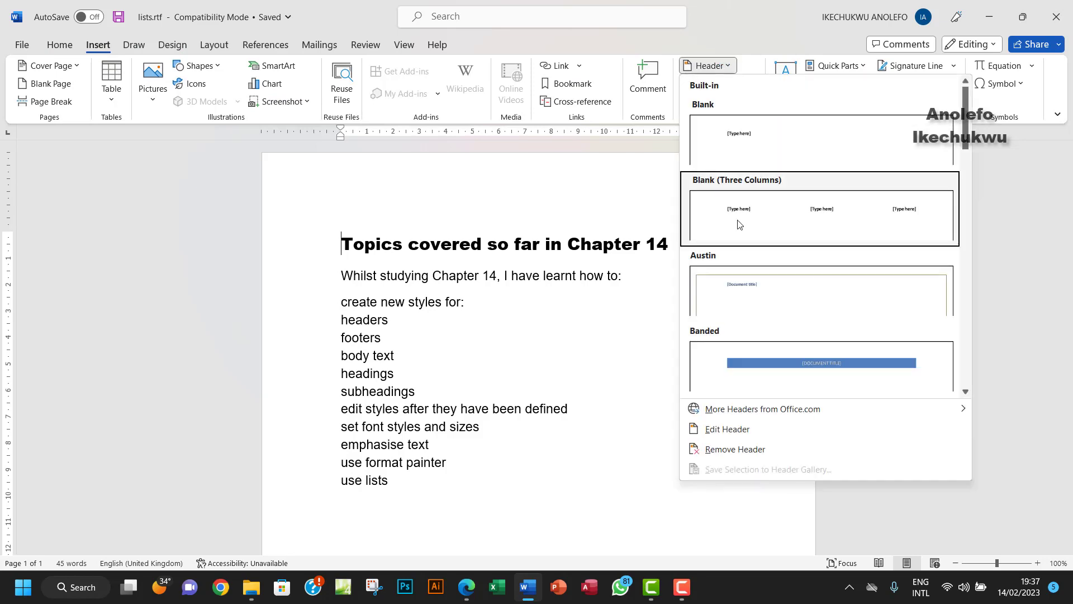
pyautogui.click(738, 224)
# Step: Delete the left and middle header placeholders and type the student's full name in the right one
pyautogui.click(371, 194)
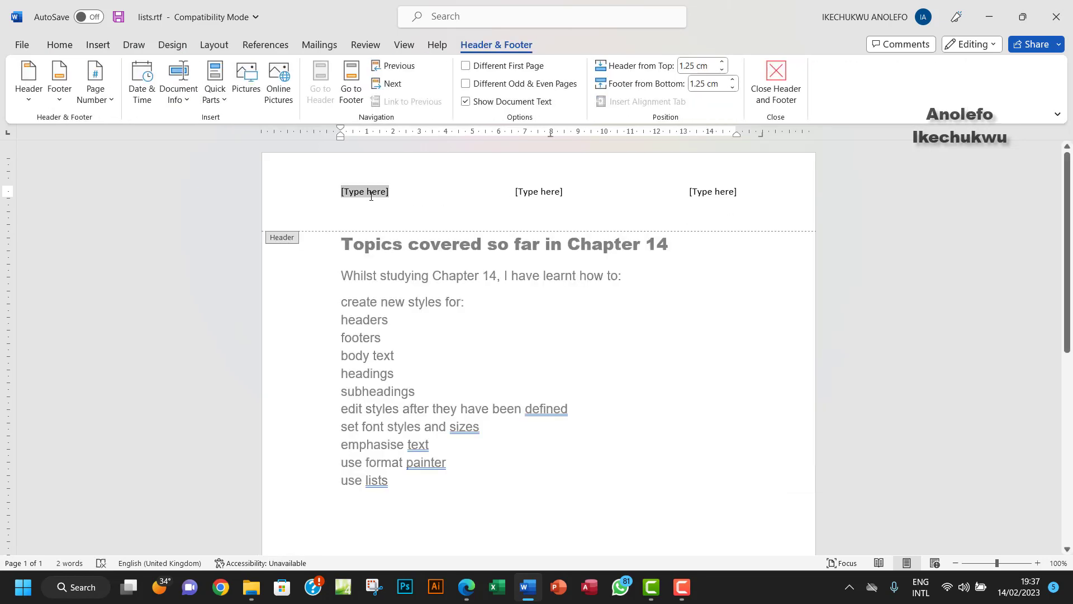
pyautogui.press('Delete')
pyautogui.click(539, 191)
pyautogui.press('Delete')
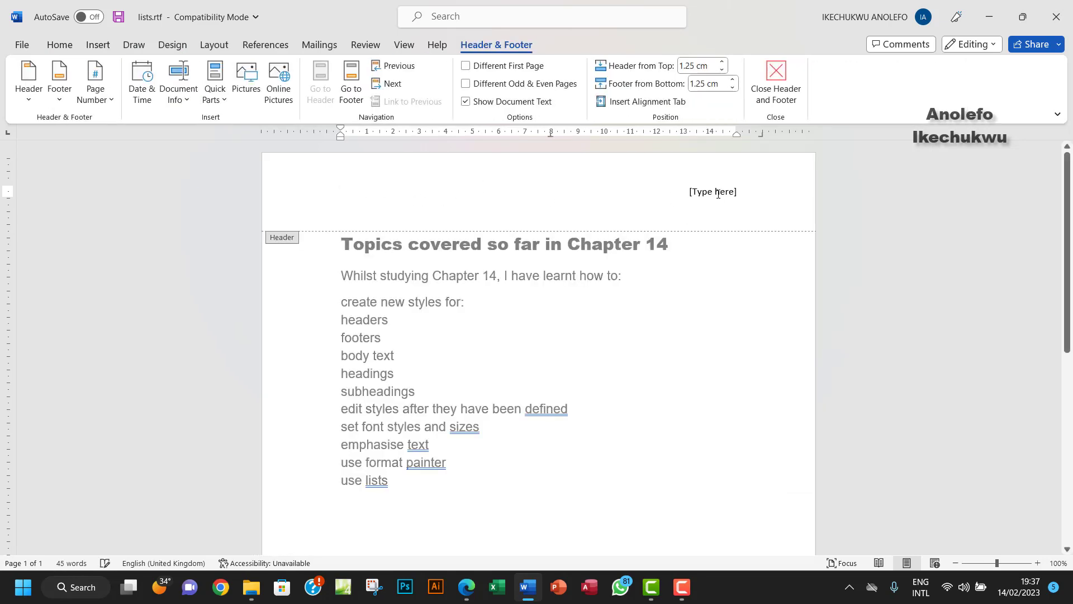
pyautogui.click(717, 194)
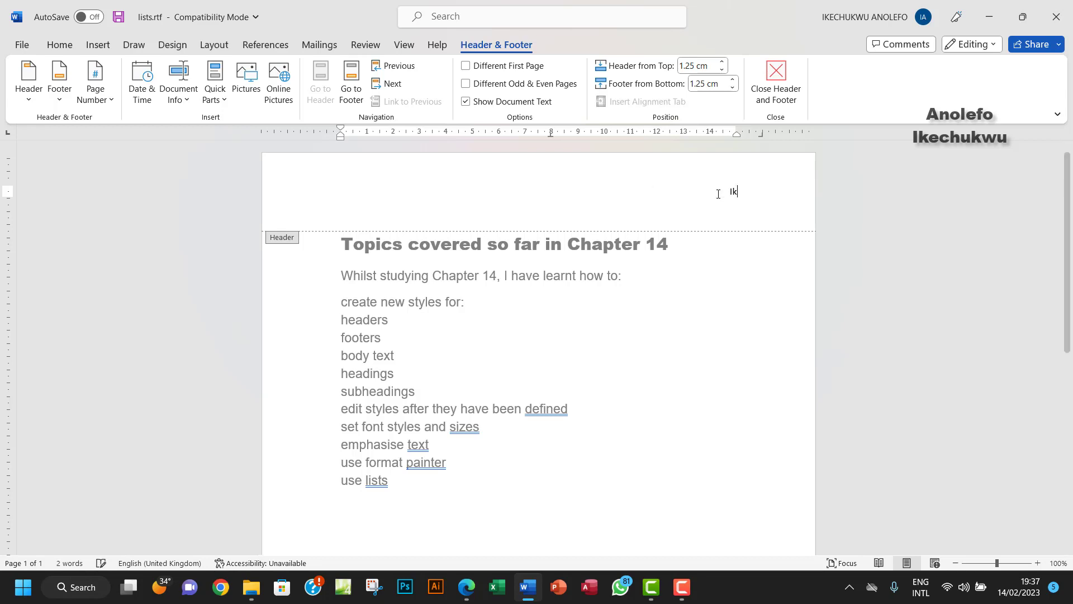
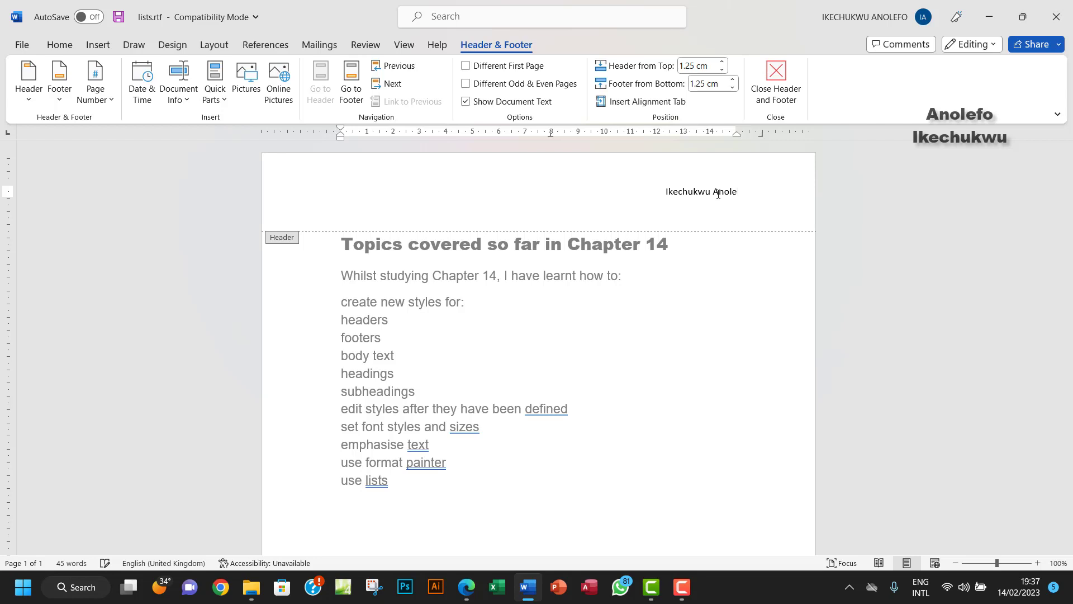
pyautogui.tripleClick(538, 201)
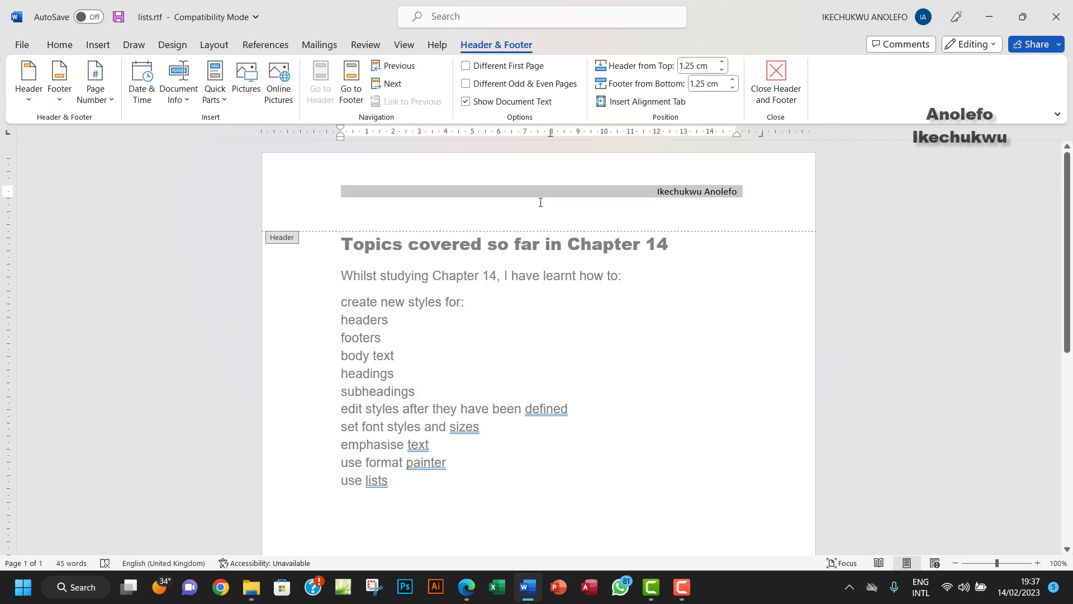
# Step: Format the header name as 14-point Times New Roman after checking the task instructions in Edge
pyautogui.click(65, 47)
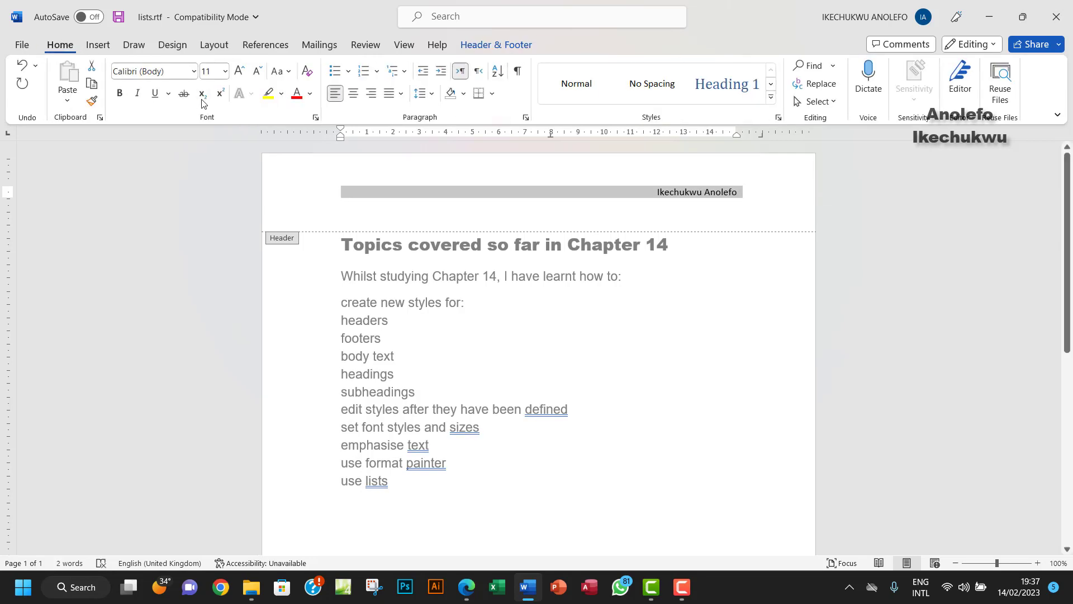
pyautogui.click(224, 71)
pyautogui.click(221, 183)
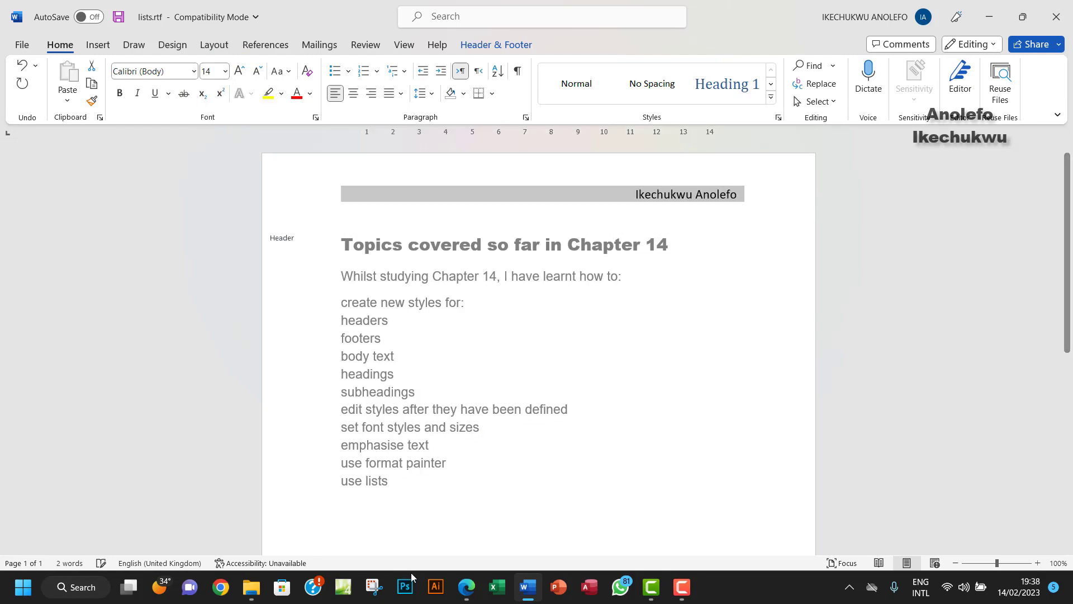
pyautogui.click(478, 584)
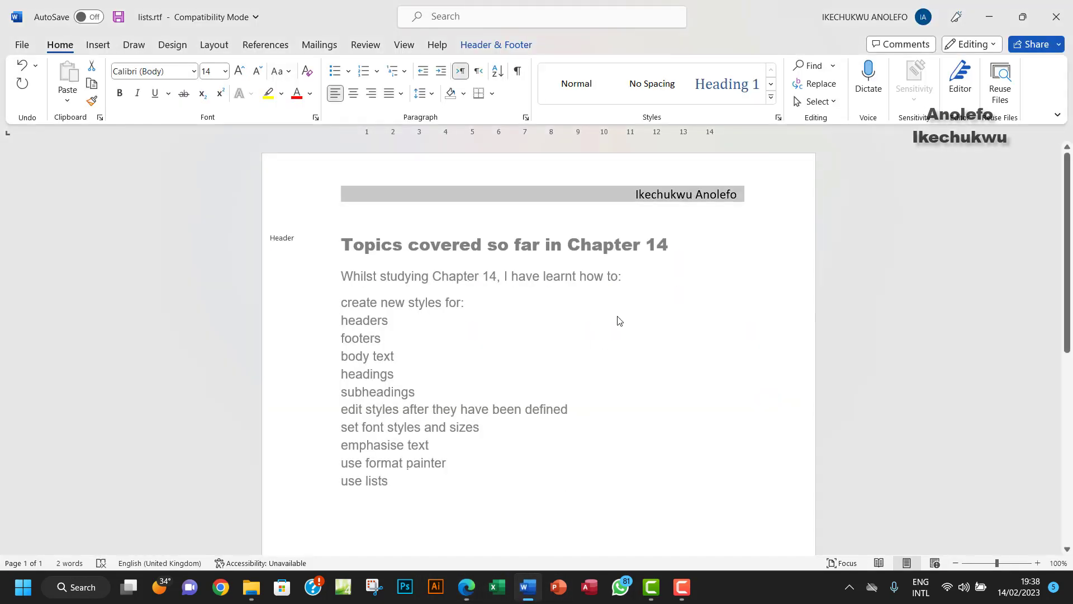
pyautogui.click(528, 586)
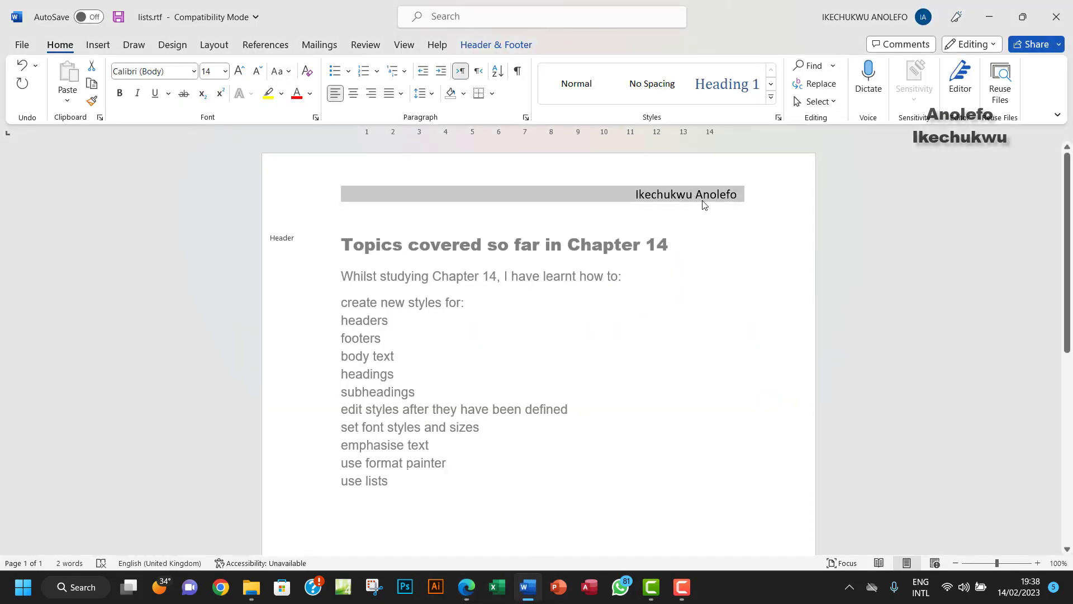
pyautogui.click(194, 71)
pyautogui.click(211, 158)
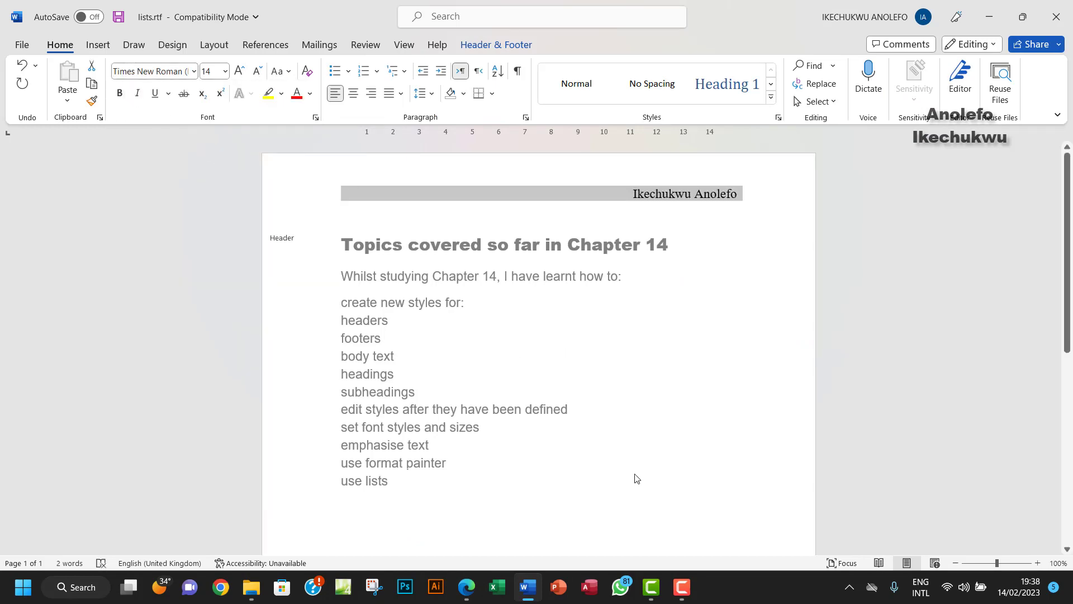
pyautogui.click(464, 592)
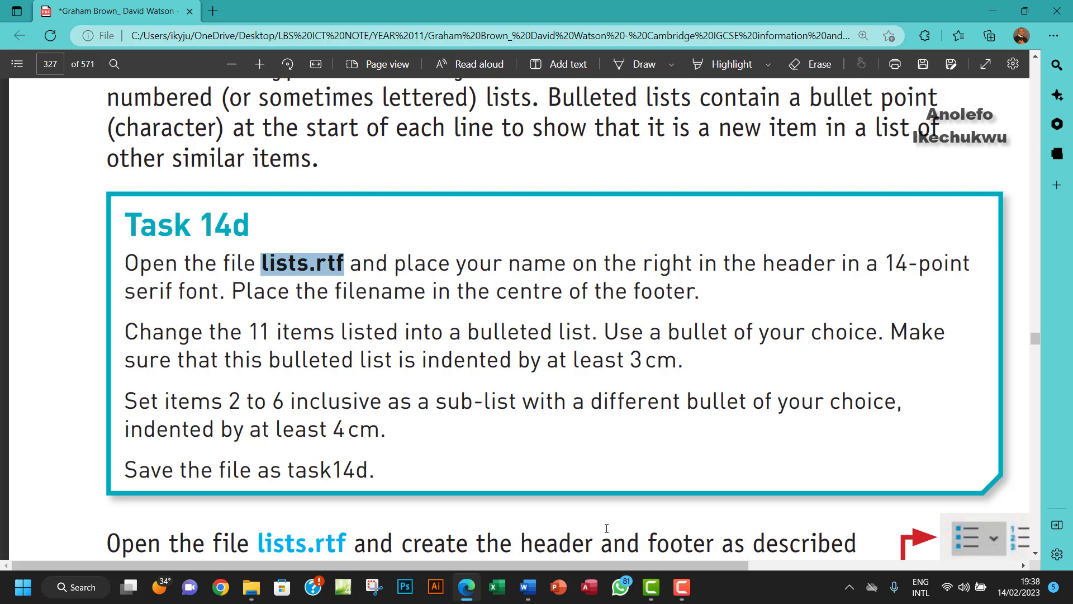
# Step: Move from the header to the footer and insert a Blank (Three Columns) footer
pyautogui.click(528, 587)
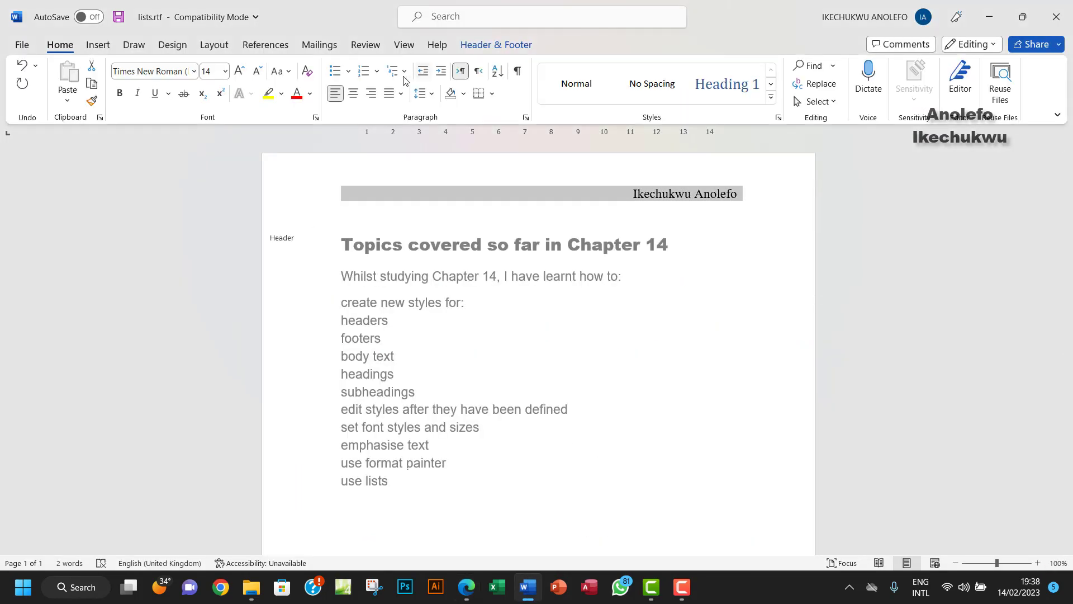
pyautogui.click(485, 45)
pyautogui.click(352, 88)
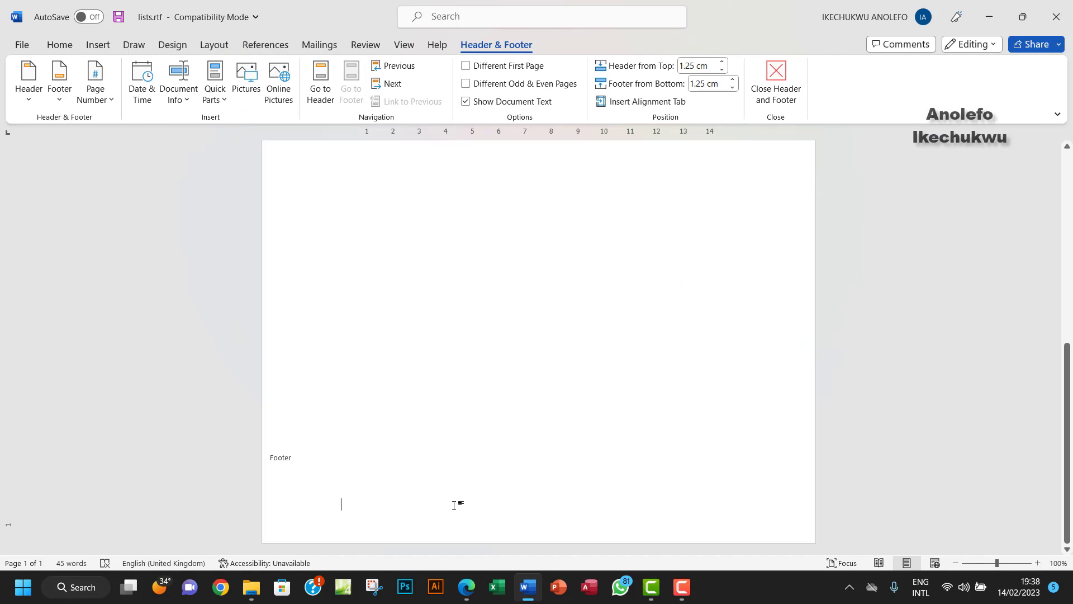
pyautogui.click(34, 105)
pyautogui.click(59, 92)
pyautogui.click(59, 92)
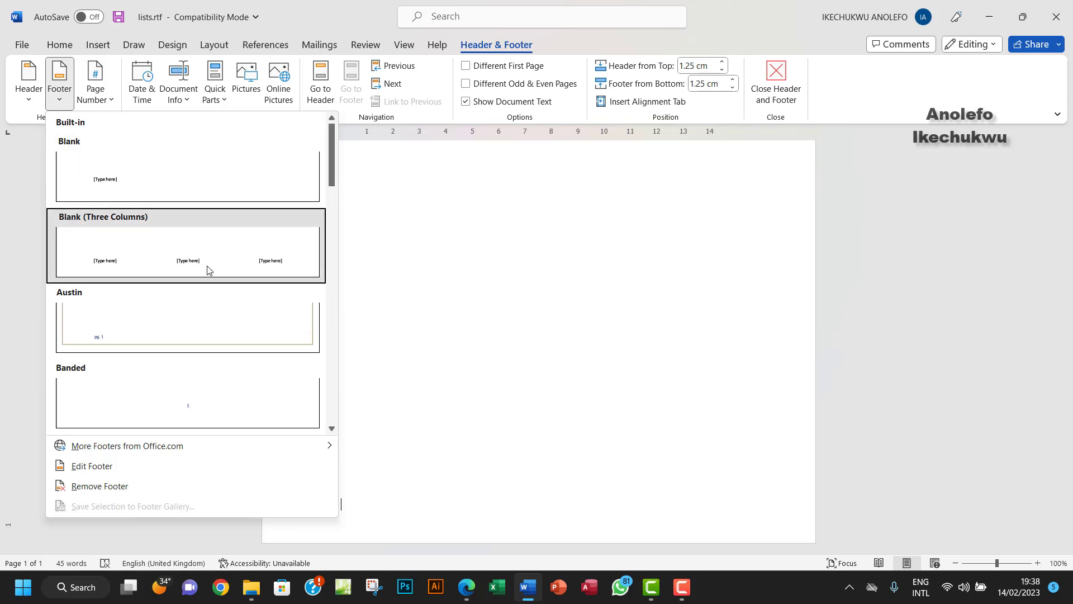
pyautogui.click(179, 259)
# Step: Delete the left and right footer placeholders, leaving only the centred one
pyautogui.click(379, 505)
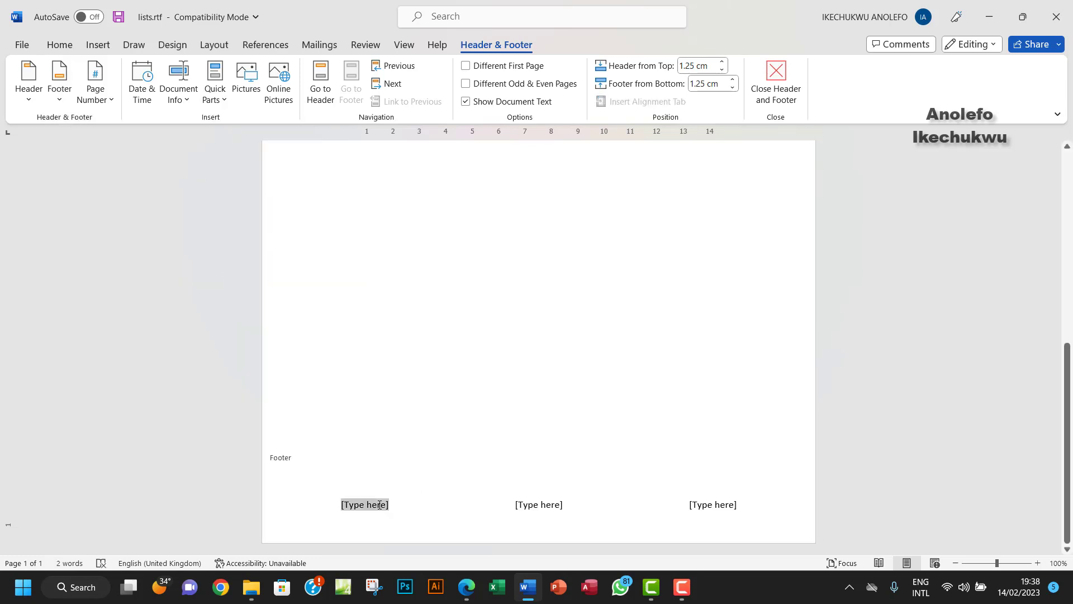
pyautogui.press('Delete')
pyautogui.click(733, 501)
pyautogui.press('Delete')
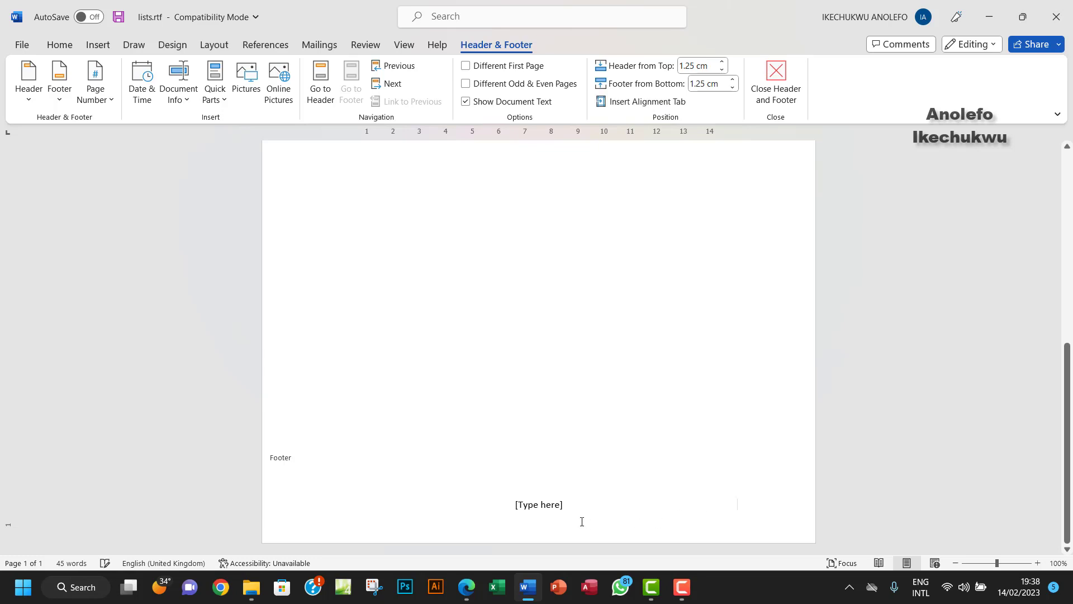
pyautogui.click(541, 506)
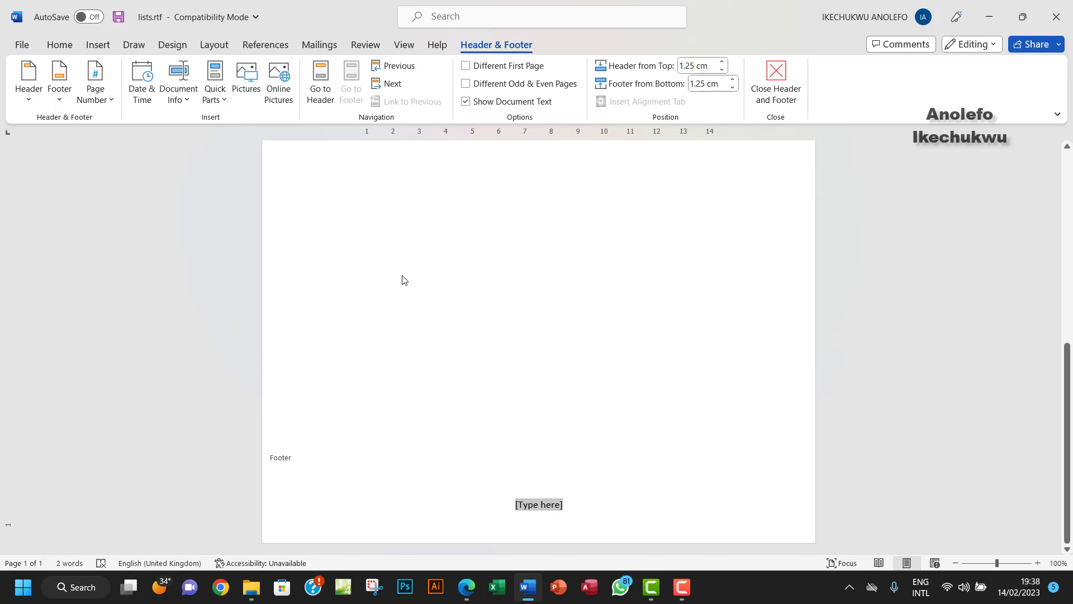
# Step: Insert a FileName field showing lists.rtf in the footer centre and close header and footer editing
pyautogui.click(207, 101)
pyautogui.click(229, 163)
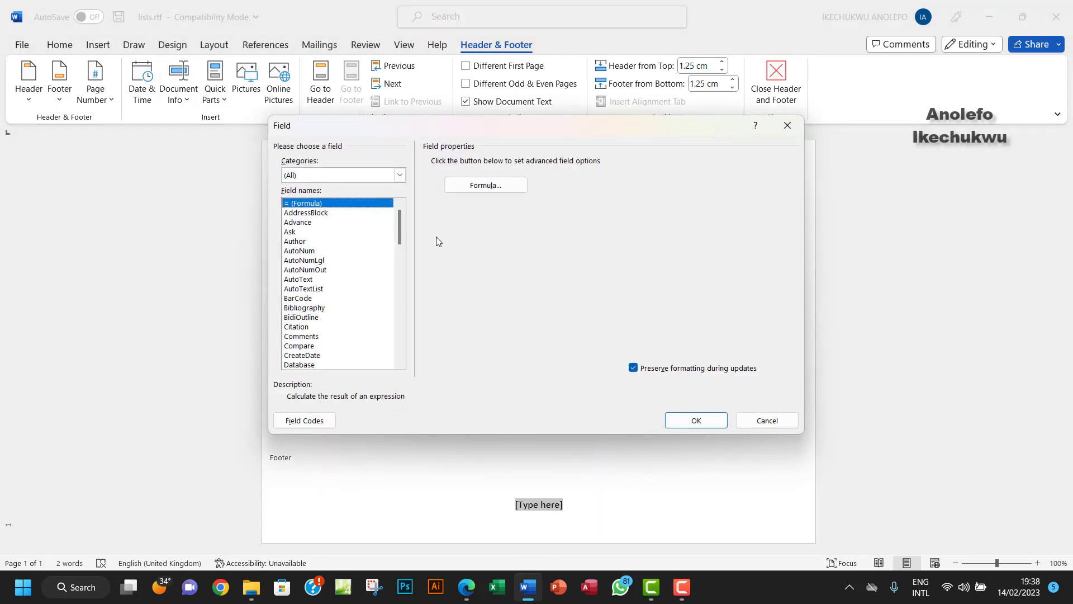
pyautogui.moveTo(398, 233); pyautogui.dragTo(397, 259)
pyautogui.click(332, 298)
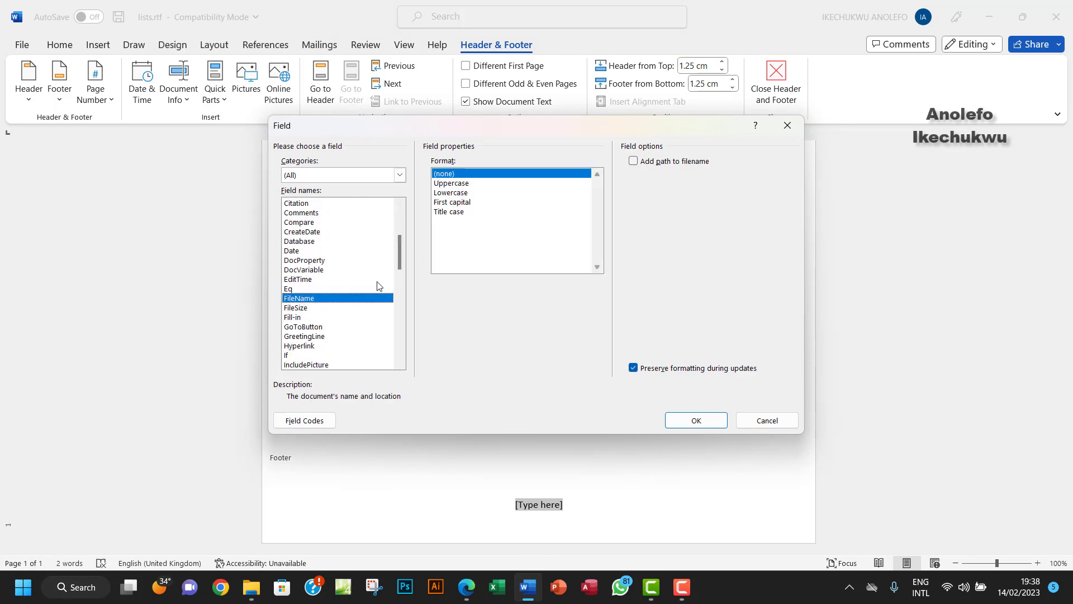
pyautogui.click(673, 415)
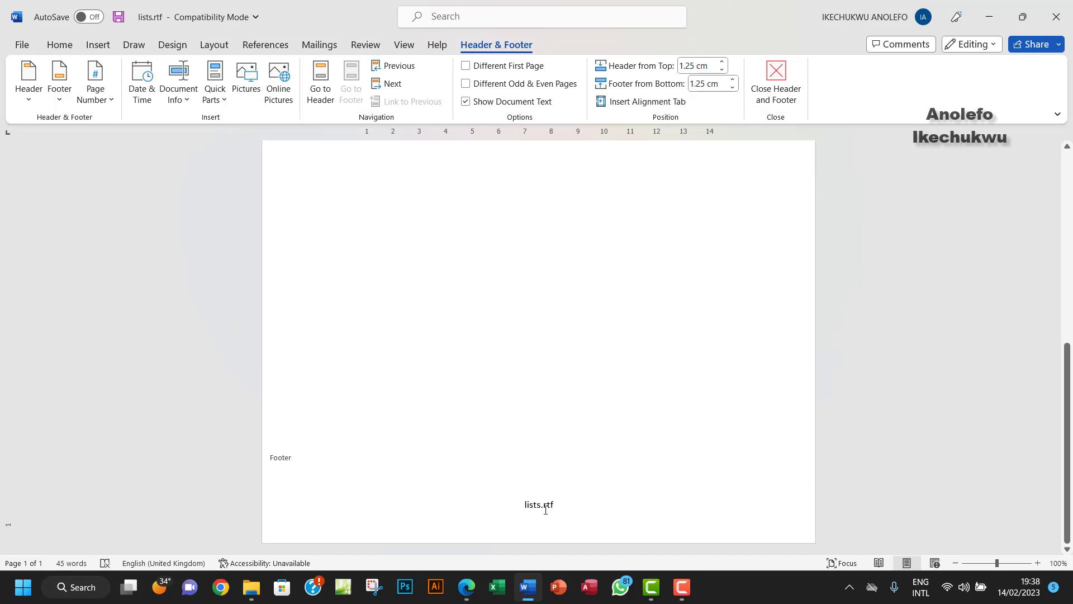
pyautogui.click(777, 84)
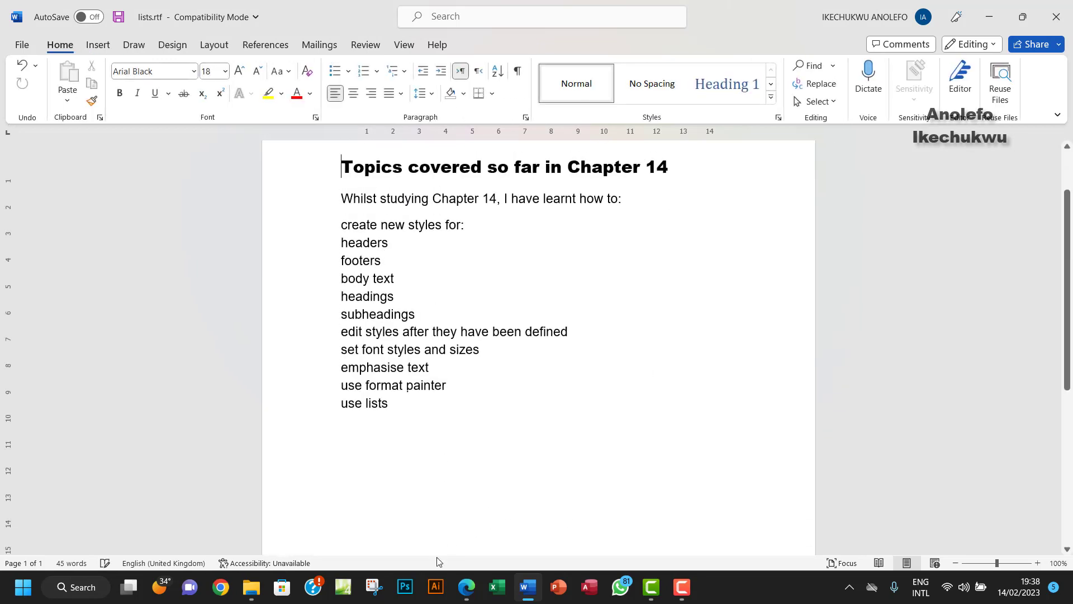
# Step: Highlight Task 14d's first instruction, about the header name and footer filename, in the PDF
pyautogui.click(472, 587)
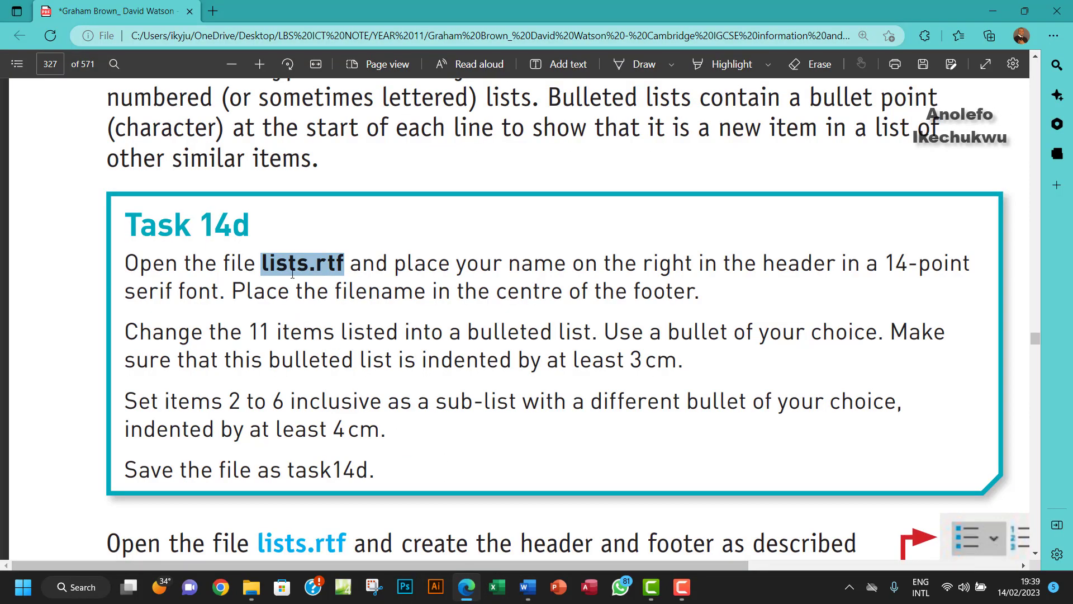
pyautogui.click(726, 64)
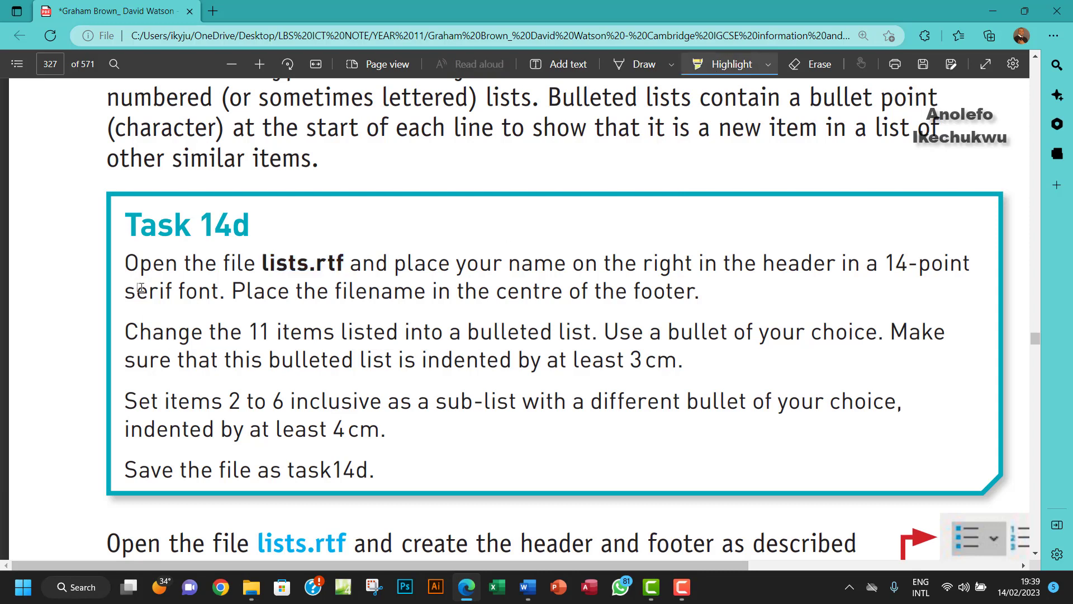
pyautogui.moveTo(126, 263); pyautogui.dragTo(745, 298)
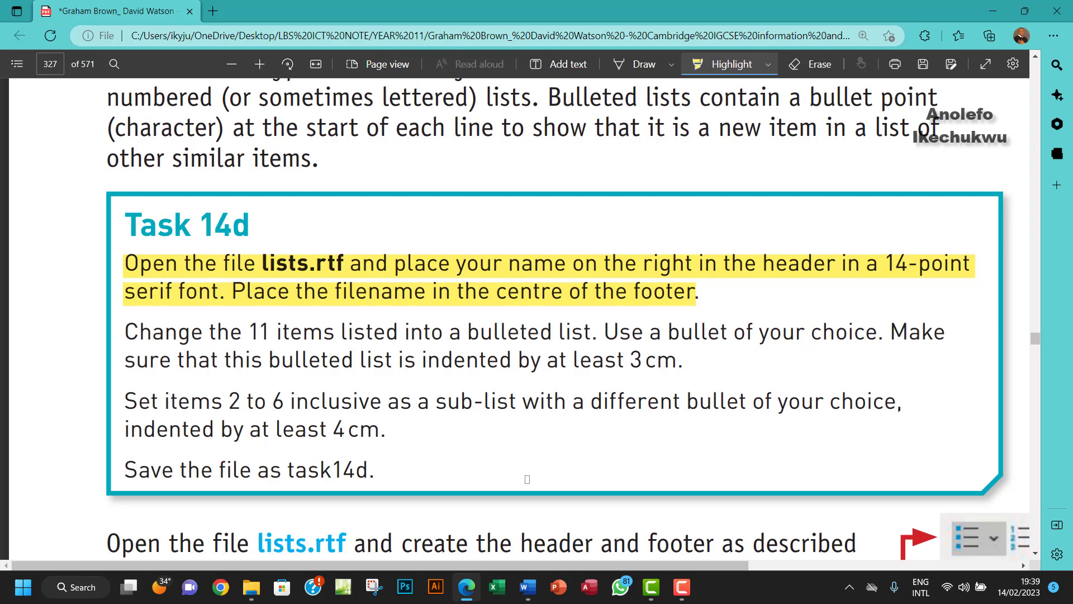
# Step: Apply bullets to the eleven lines from 'create new styles for:' through 'use lists'
pyautogui.click(528, 587)
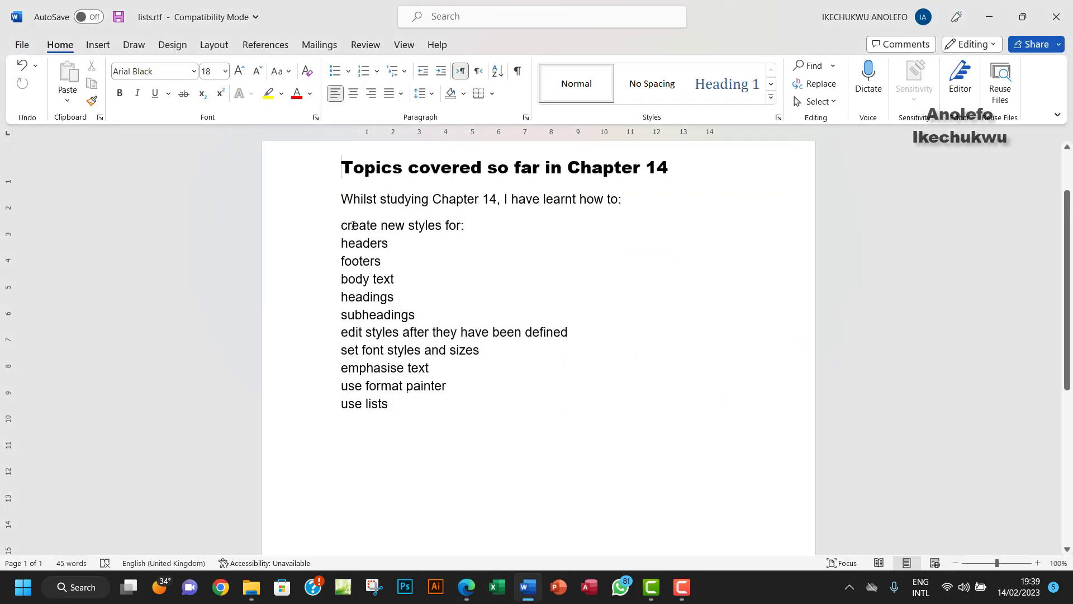
pyautogui.moveTo(342, 225); pyautogui.dragTo(442, 401)
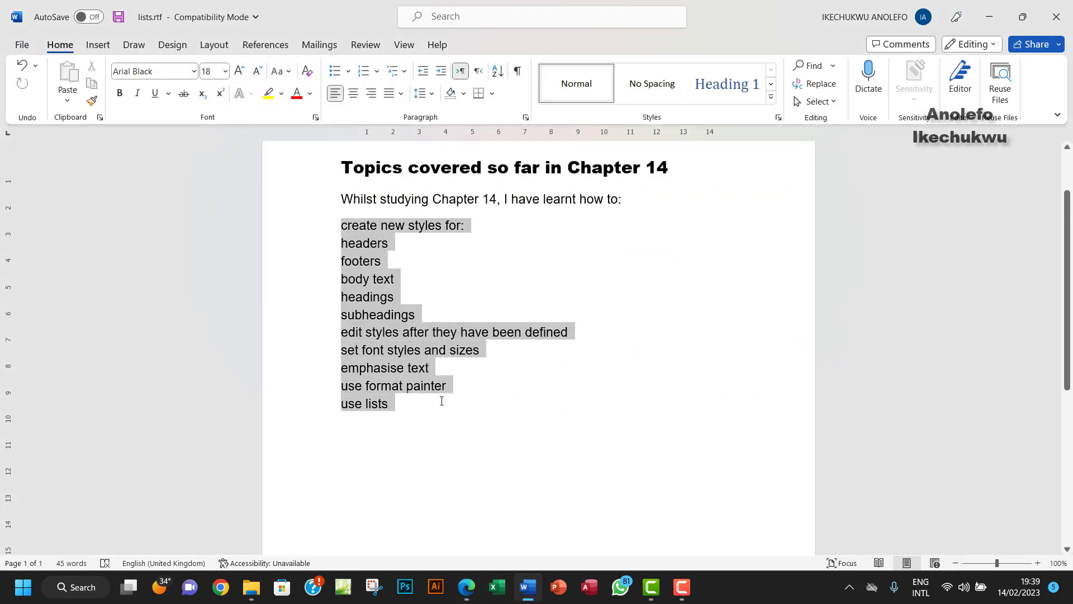
pyautogui.hotkey('ctrl', 'shift', 'l')
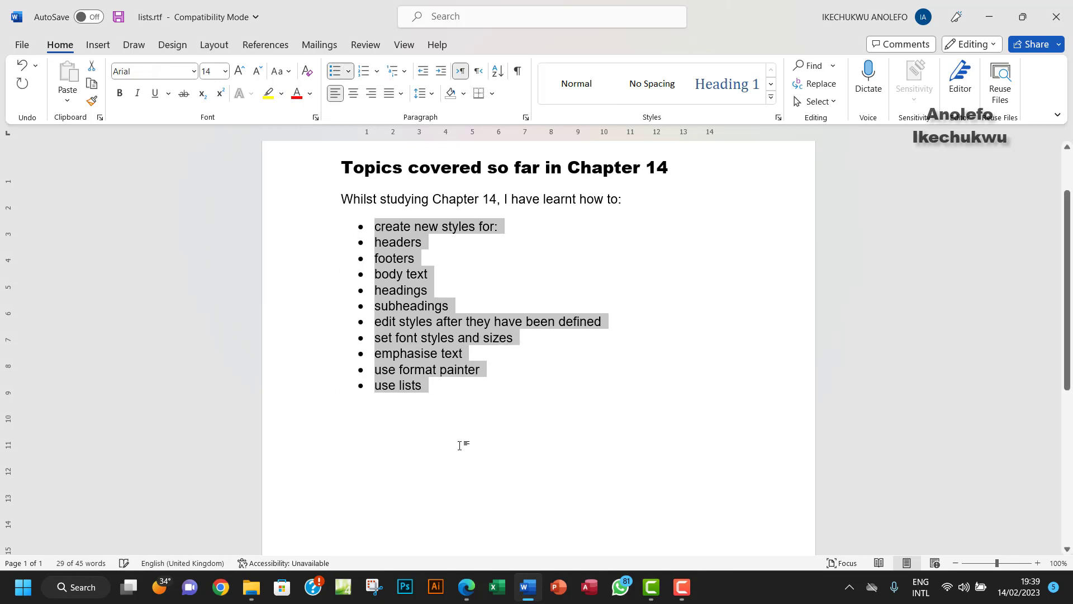
pyautogui.click(471, 588)
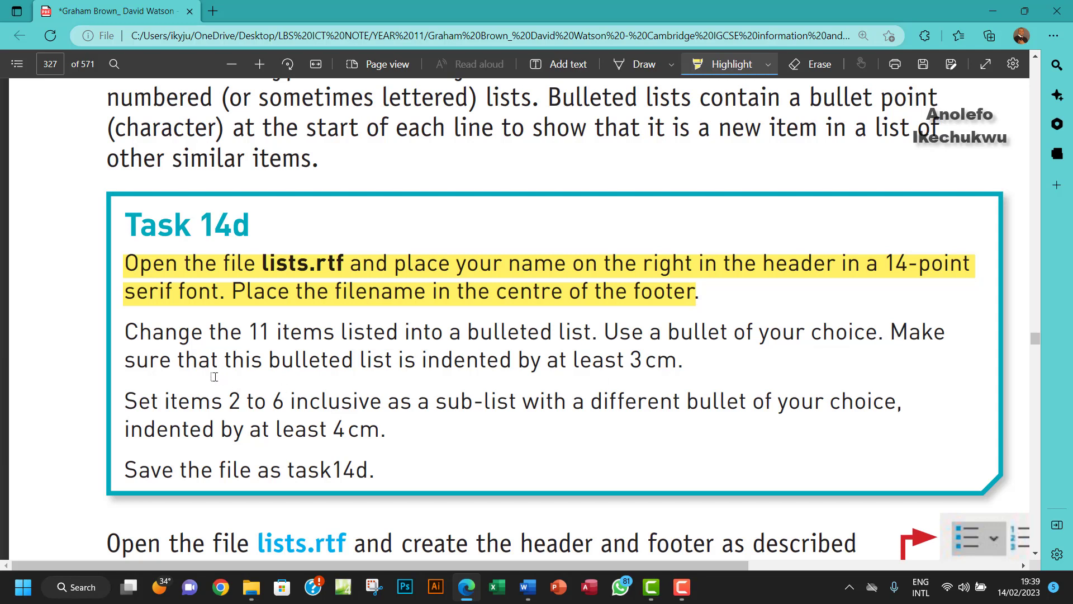
# Step: Highlight the 3 cm indent requirement in the PDF and indent the bulleted list 3 cm before text
pyautogui.moveTo(242, 371); pyautogui.dragTo(678, 363)
pyautogui.click(528, 587)
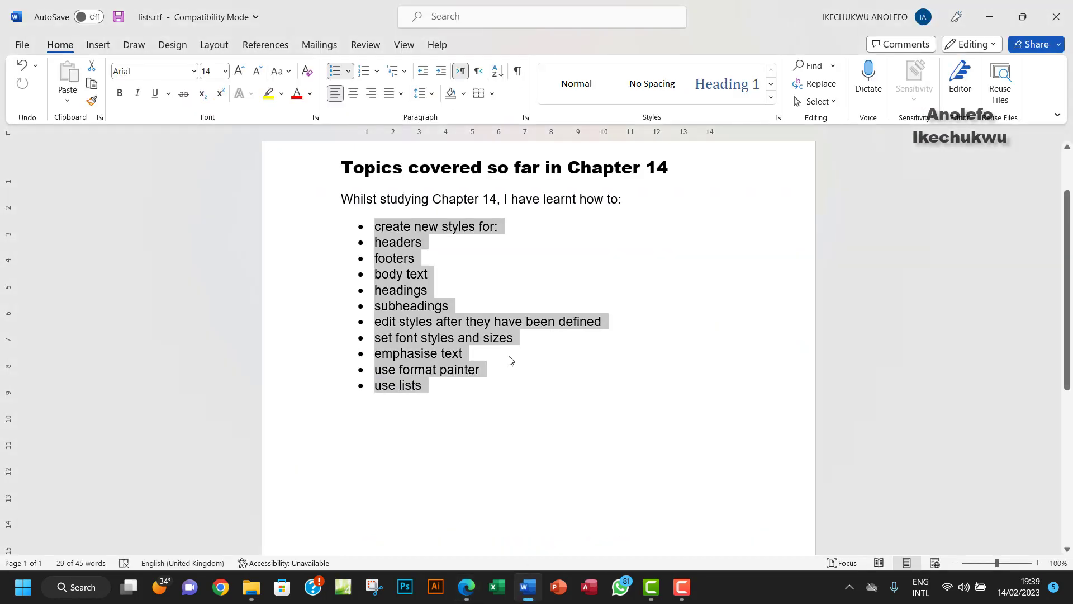
pyautogui.click(526, 117)
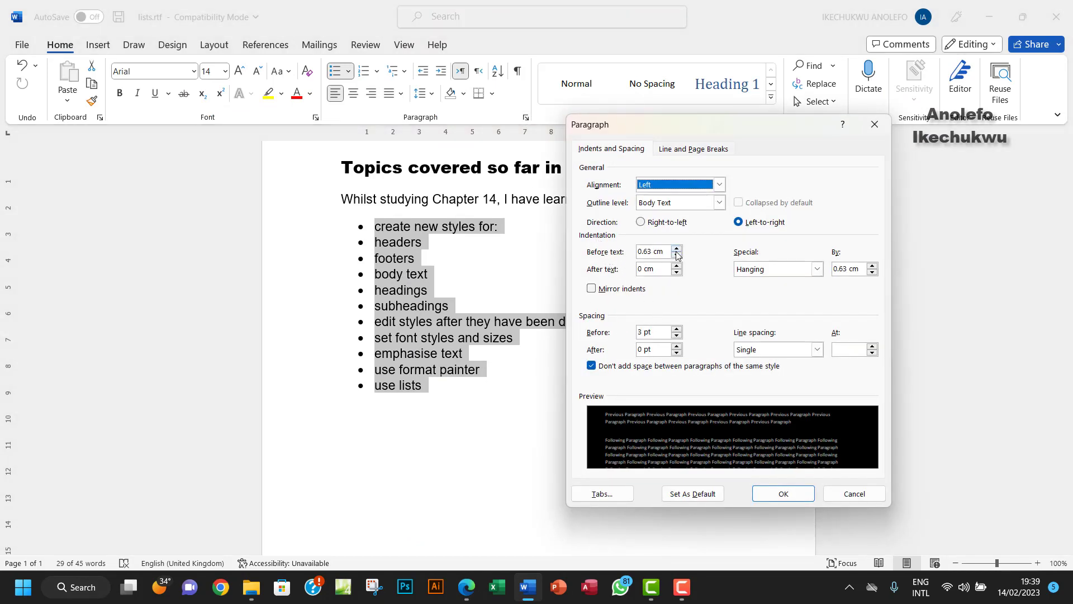
pyautogui.moveTo(666, 252); pyautogui.dragTo(614, 257)
pyautogui.write('3')
pyautogui.click(777, 493)
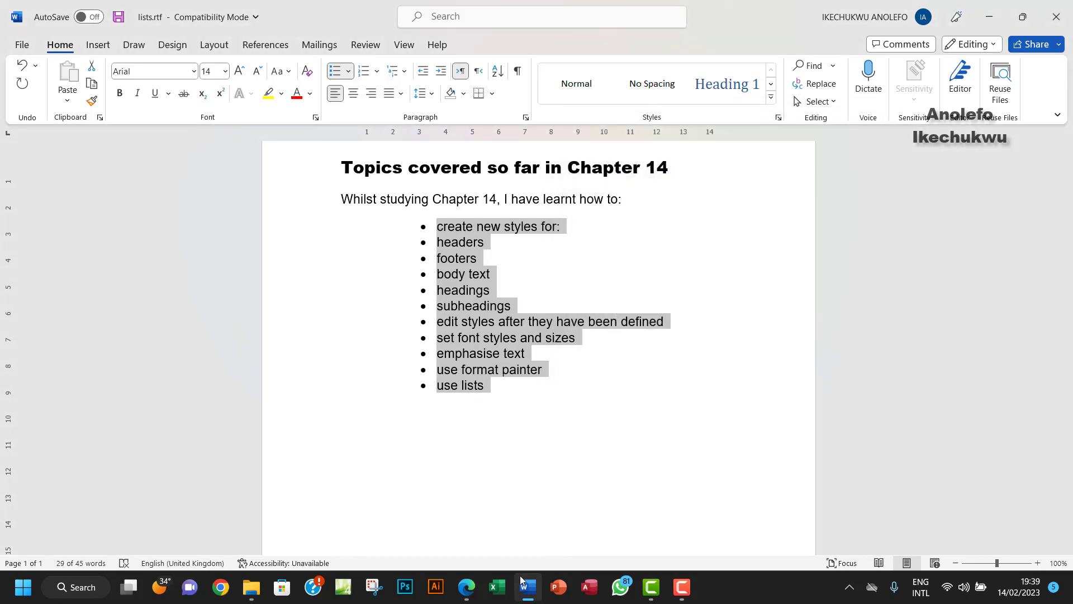
pyautogui.click(467, 586)
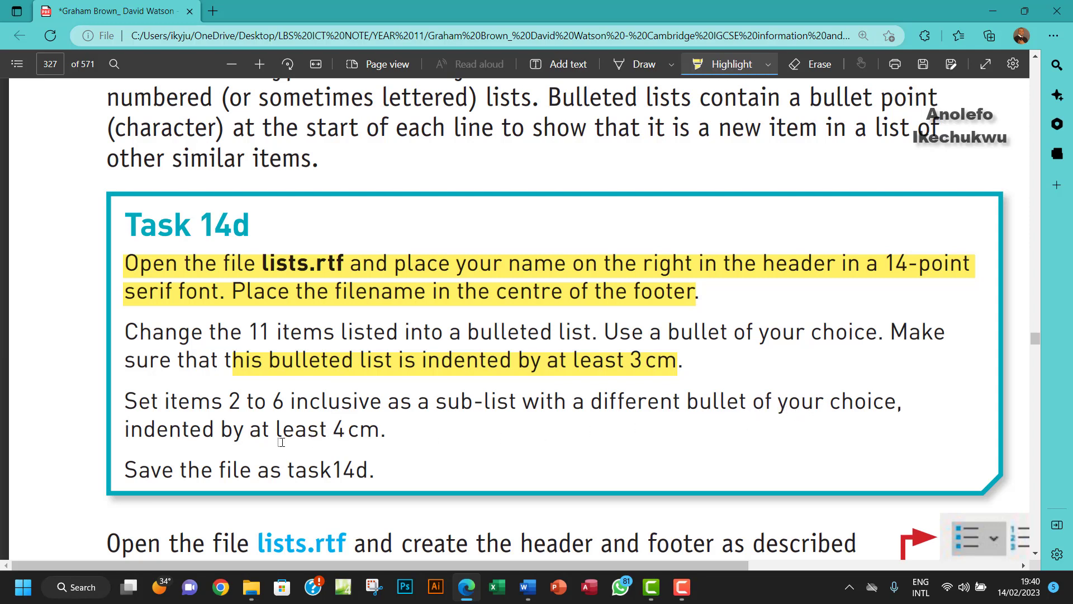
# Step: Highlight '2 to 6' in the task, then select list items 'headers' through 'subheadings' in Word
pyautogui.moveTo(226, 403); pyautogui.dragTo(288, 401)
pyautogui.click(528, 586)
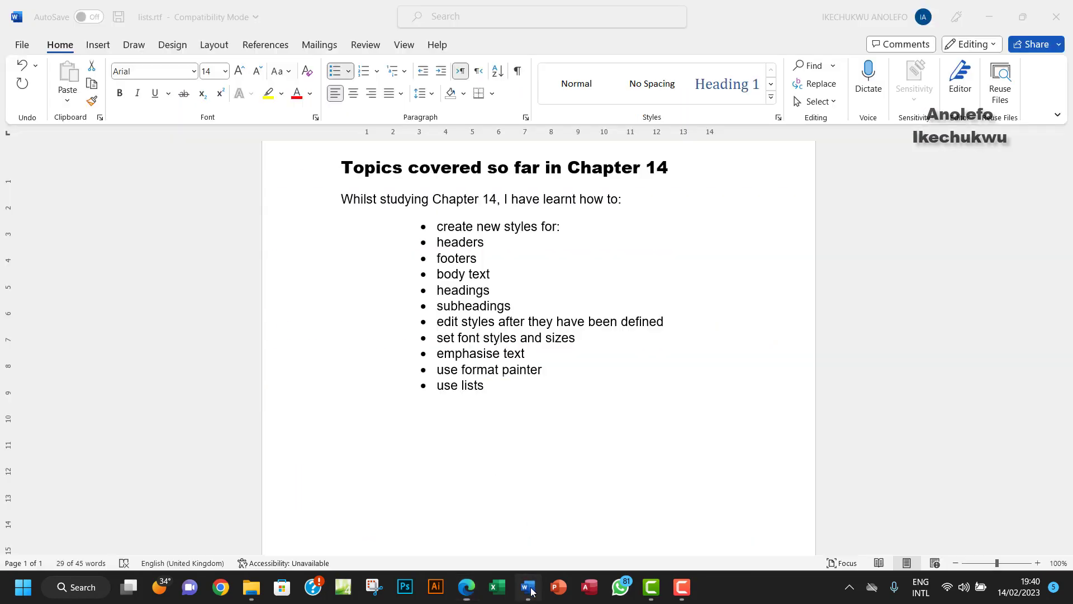
pyautogui.click(439, 242)
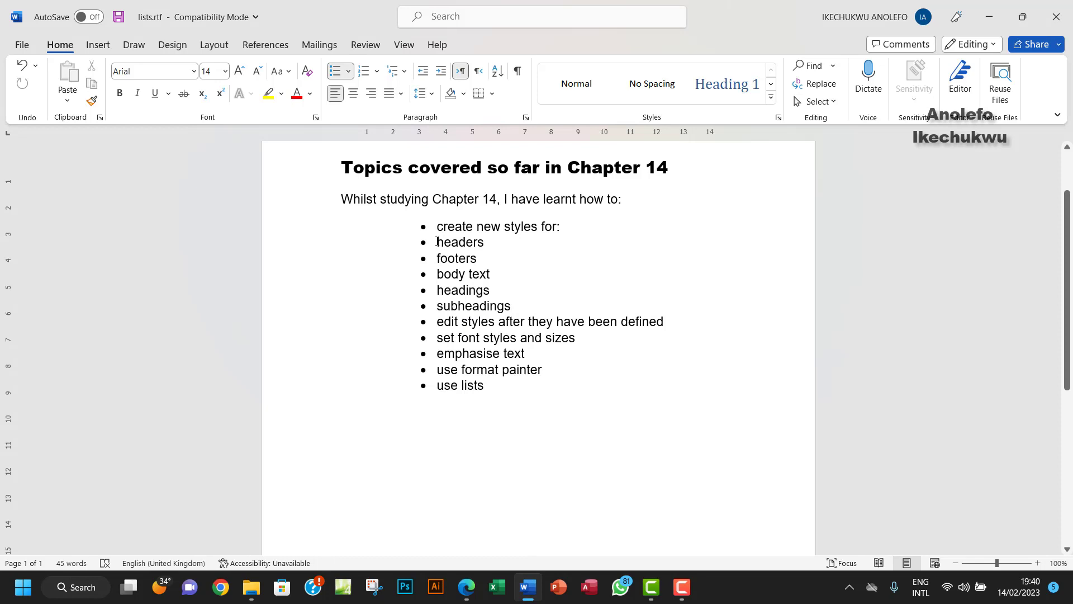
pyautogui.moveTo(437, 242); pyautogui.dragTo(500, 305)
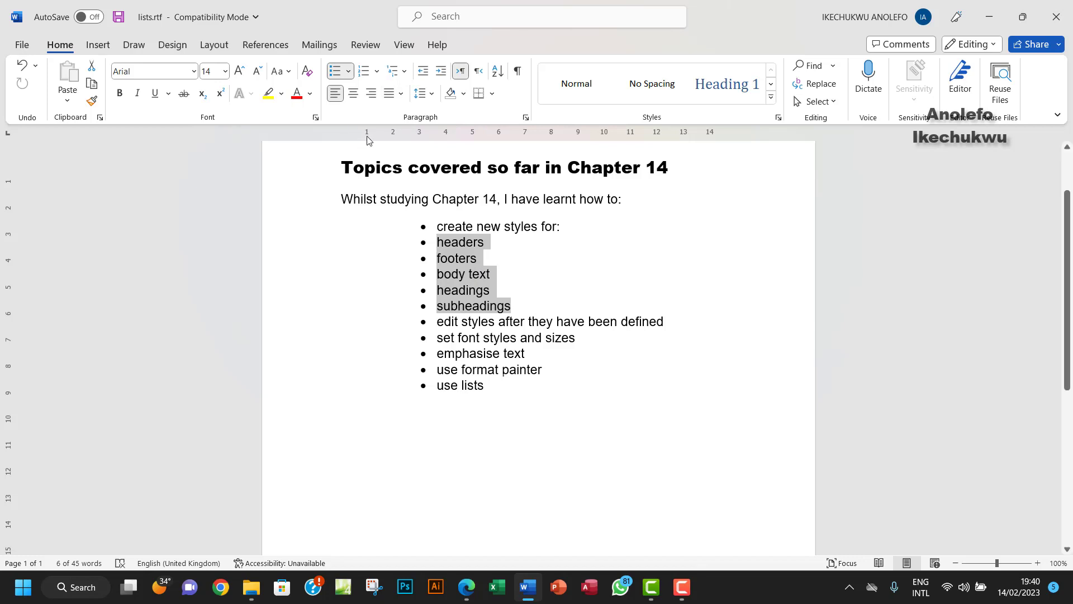
# Step: Apply the diamond bullet to items 2–6 and set their Before text indent to 4 cm
pyautogui.click(349, 73)
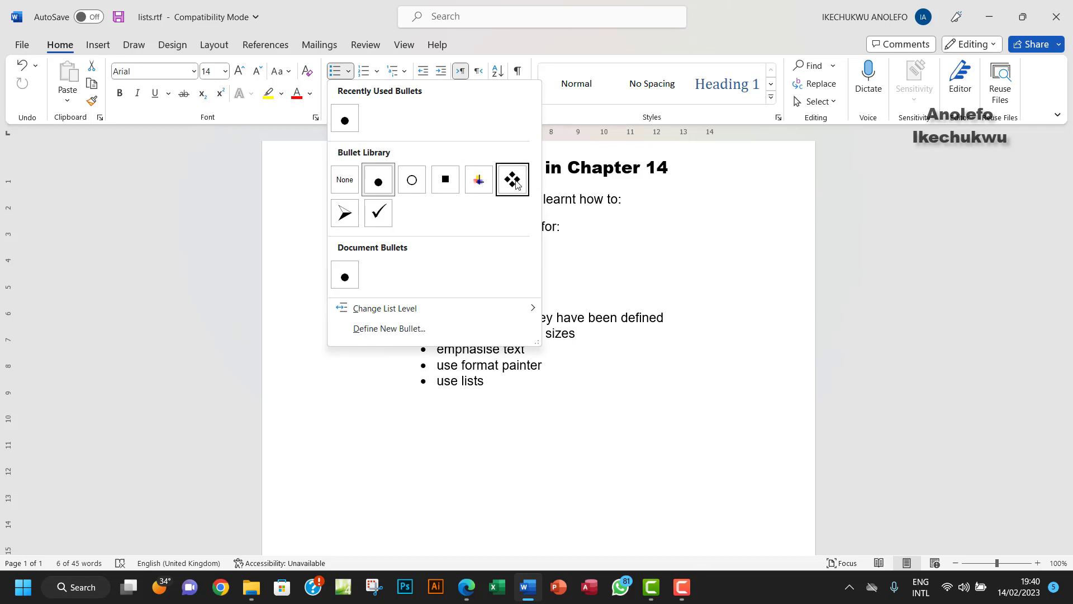
pyautogui.press('Escape')
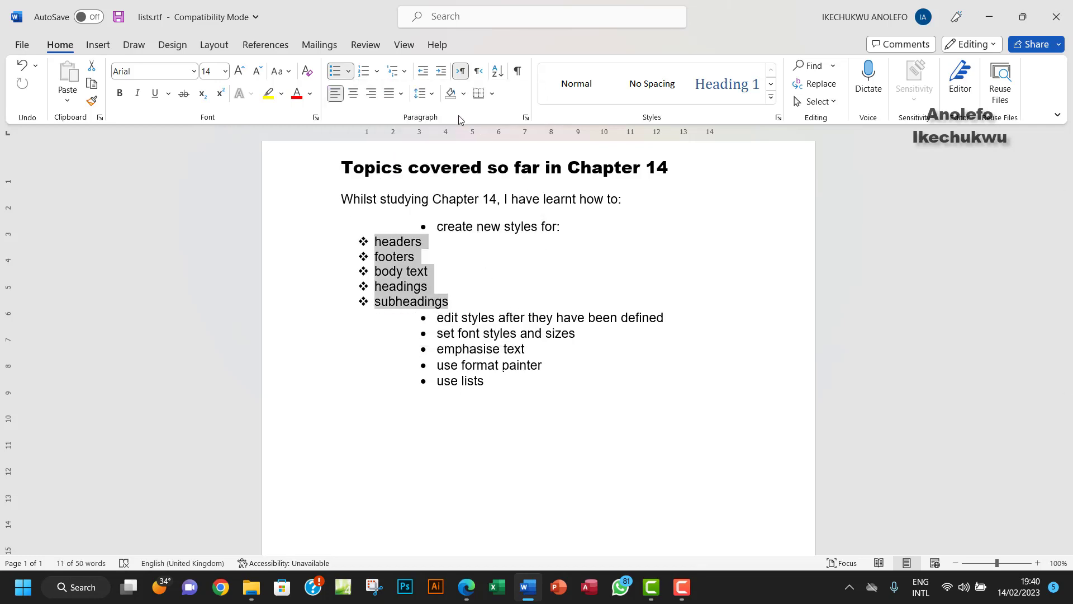
pyautogui.click(525, 118)
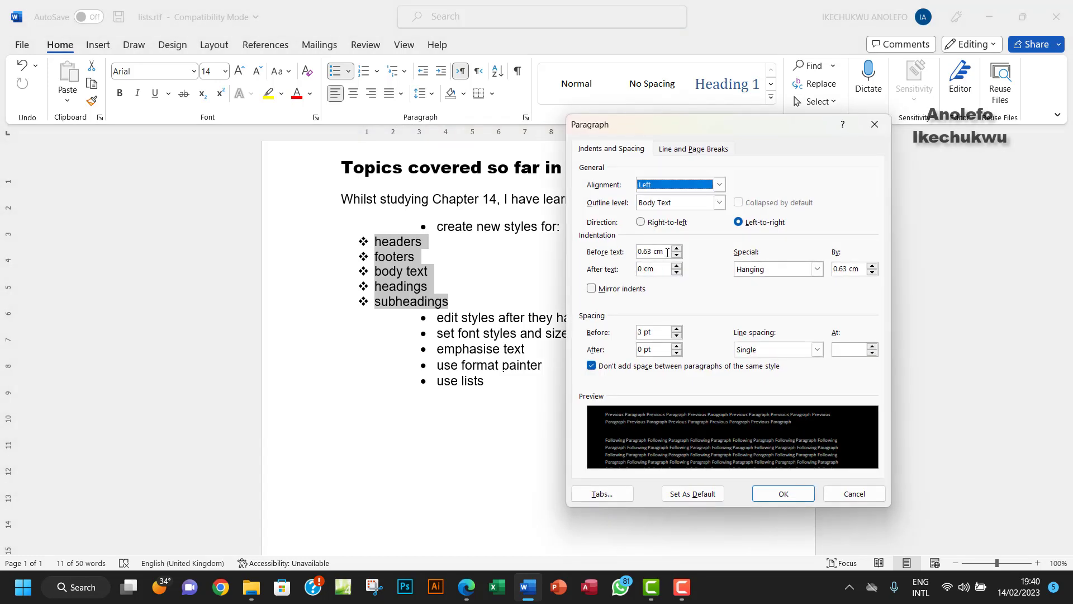
pyautogui.moveTo(667, 252); pyautogui.dragTo(615, 255)
pyautogui.write('4')
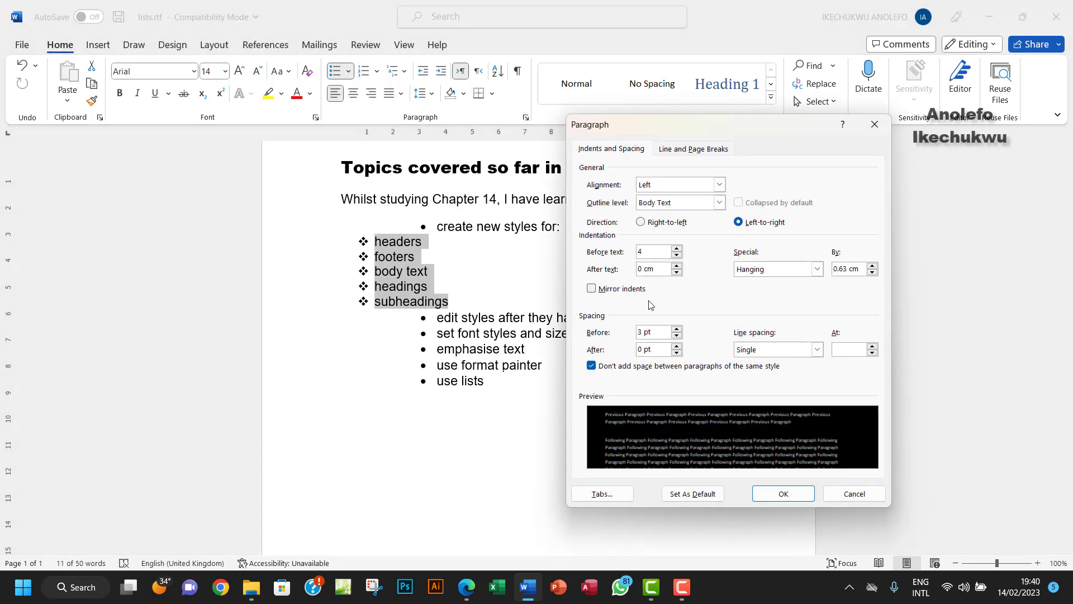
pyautogui.click(781, 494)
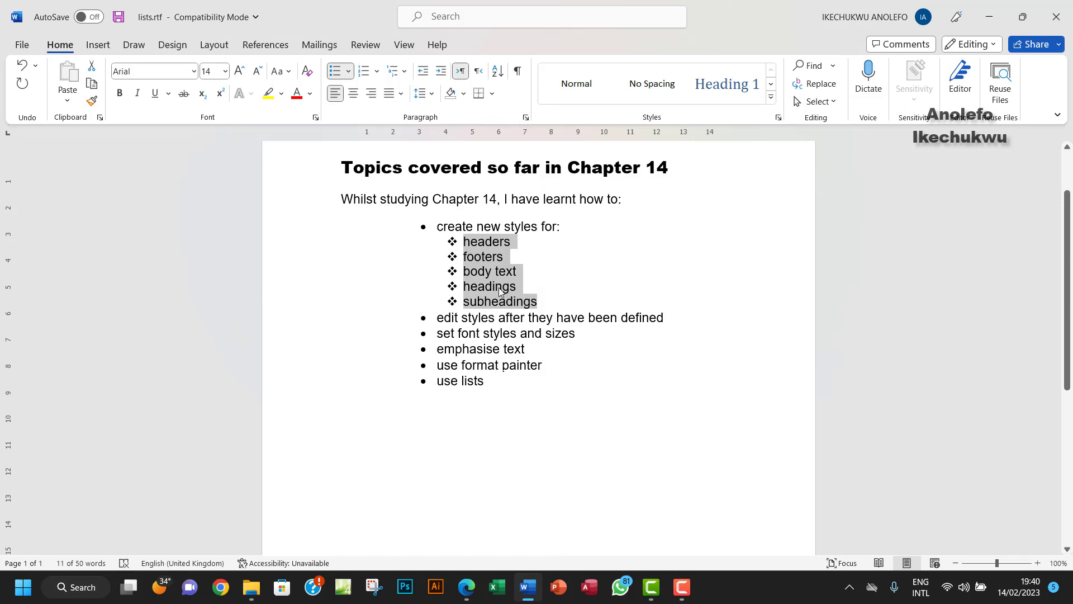
# Step: In the Task 14d PDF in Edge, highlight the 'least 4cm' sub-list indent requirement in yellow
pyautogui.click(467, 587)
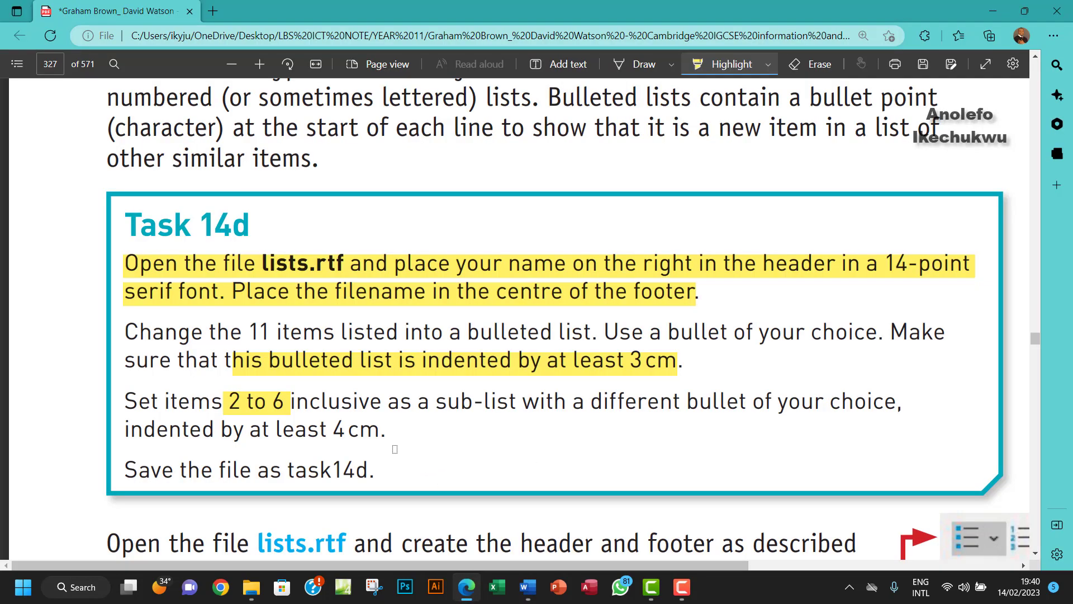
pyautogui.moveTo(308, 430); pyautogui.dragTo(379, 430)
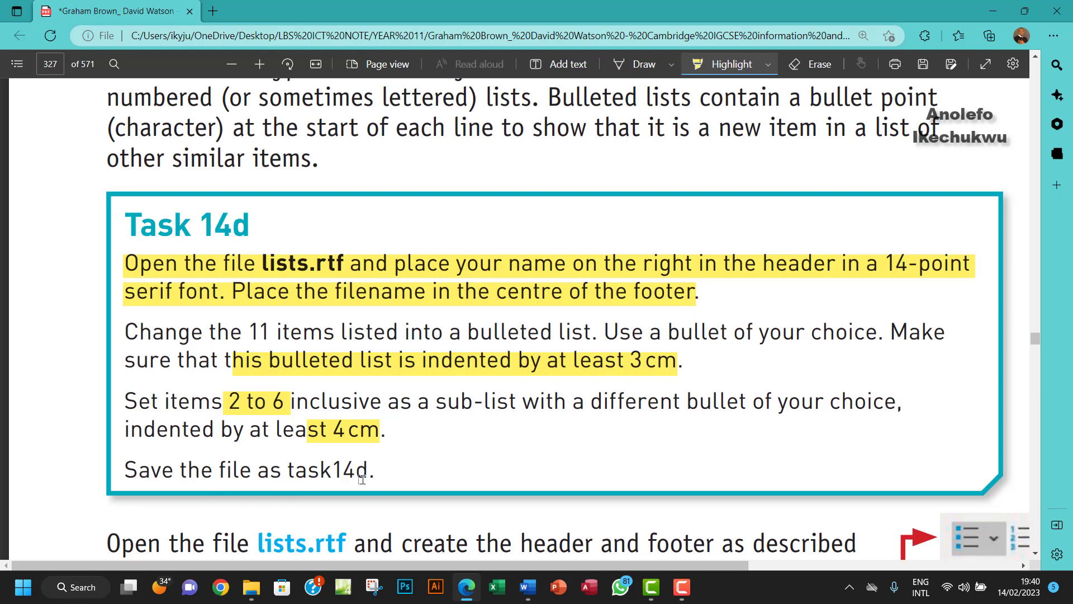
# Step: Back in Word, point Save As at the Chapter 14 tasks files folder on the Desktop
pyautogui.click(528, 586)
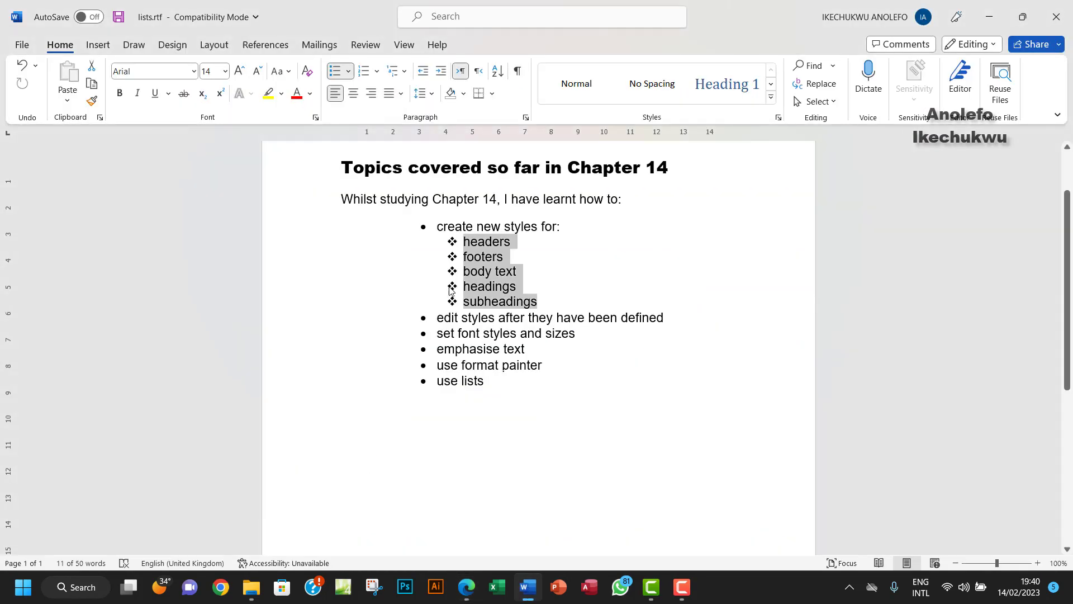
pyautogui.click(20, 46)
pyautogui.click(47, 230)
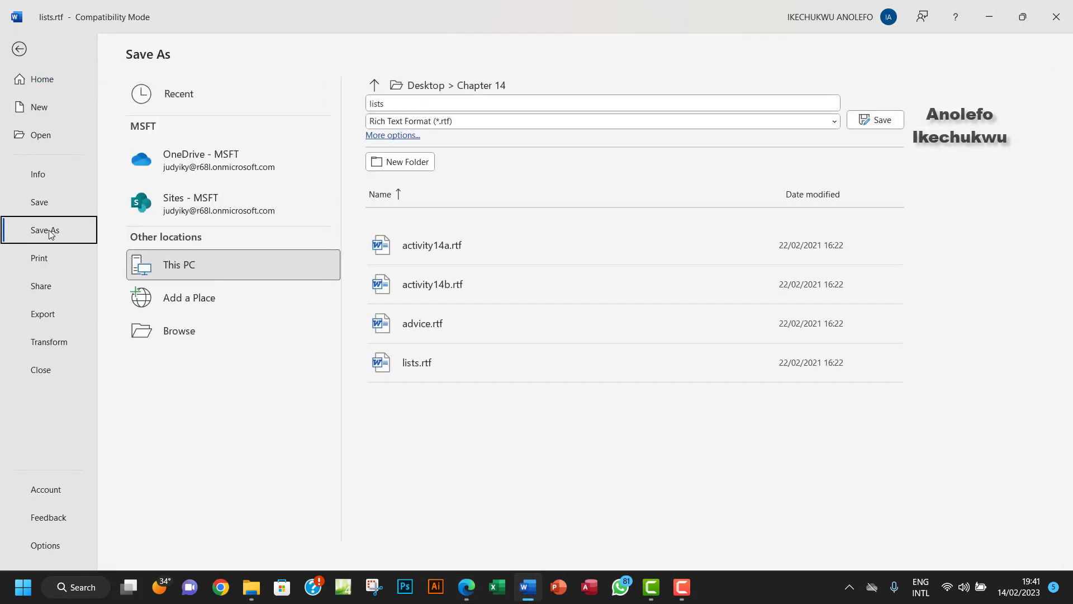
pyautogui.click(163, 334)
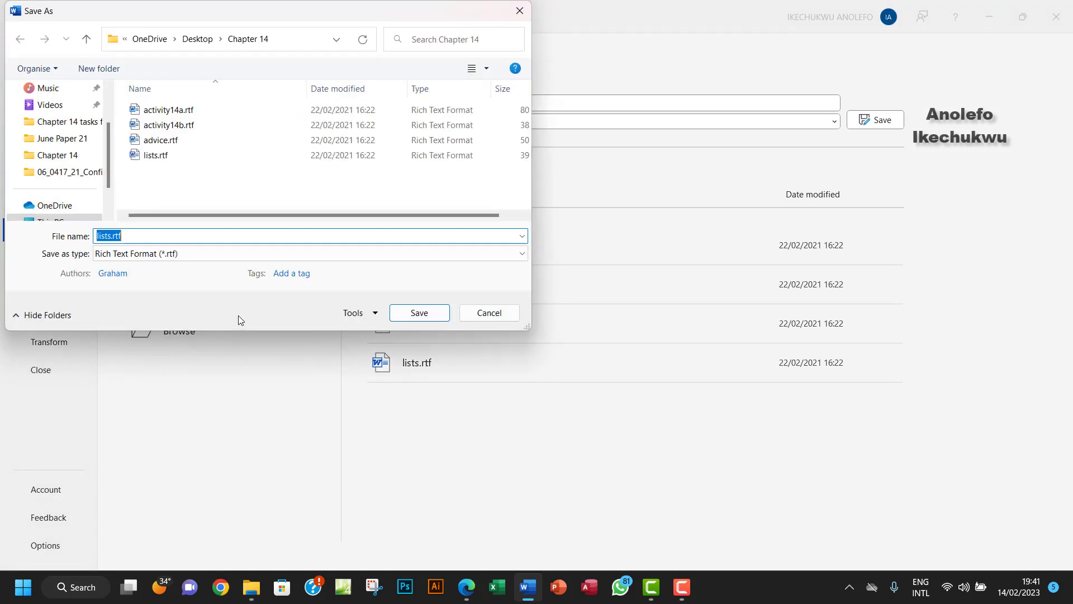
pyautogui.click(86, 39)
pyautogui.doubleClick(199, 171)
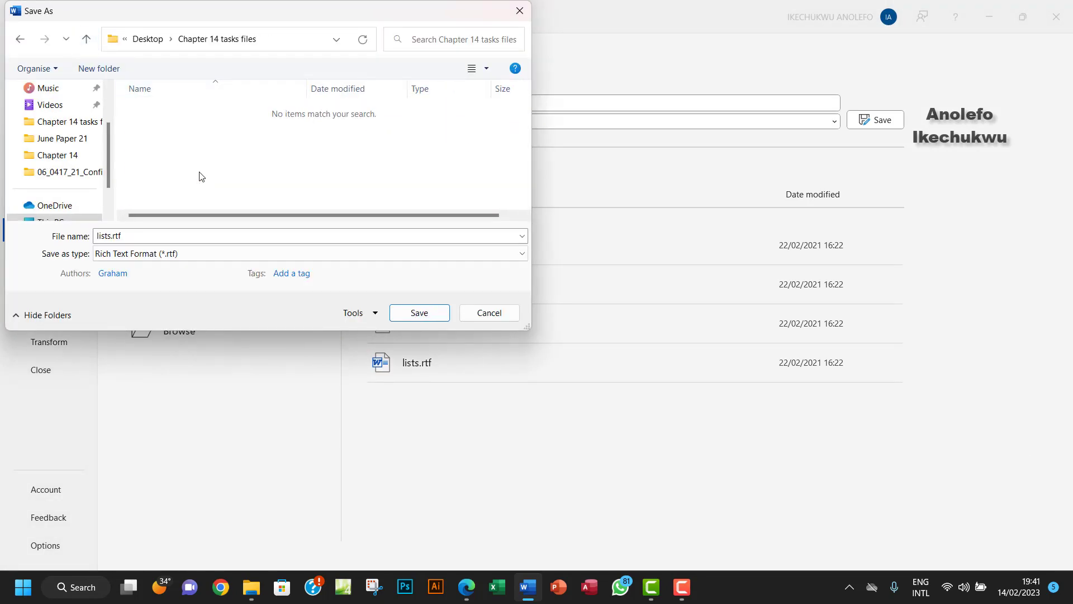
# Step: Set the save type to Word Document (*.docx) and the file name to task14d
pyautogui.click(187, 255)
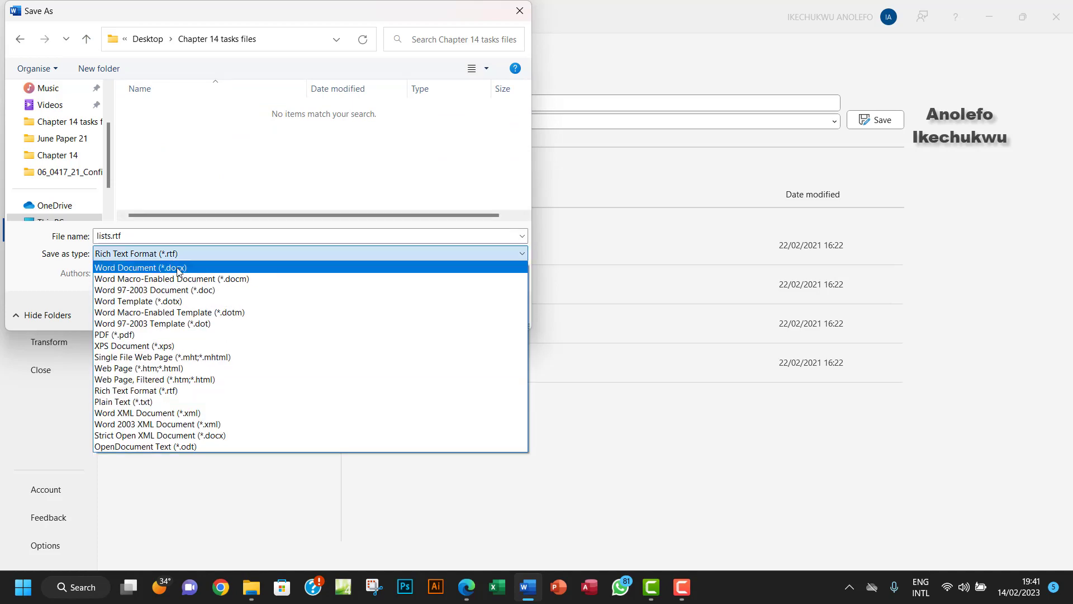
pyautogui.click(178, 269)
pyautogui.doubleClick(167, 239)
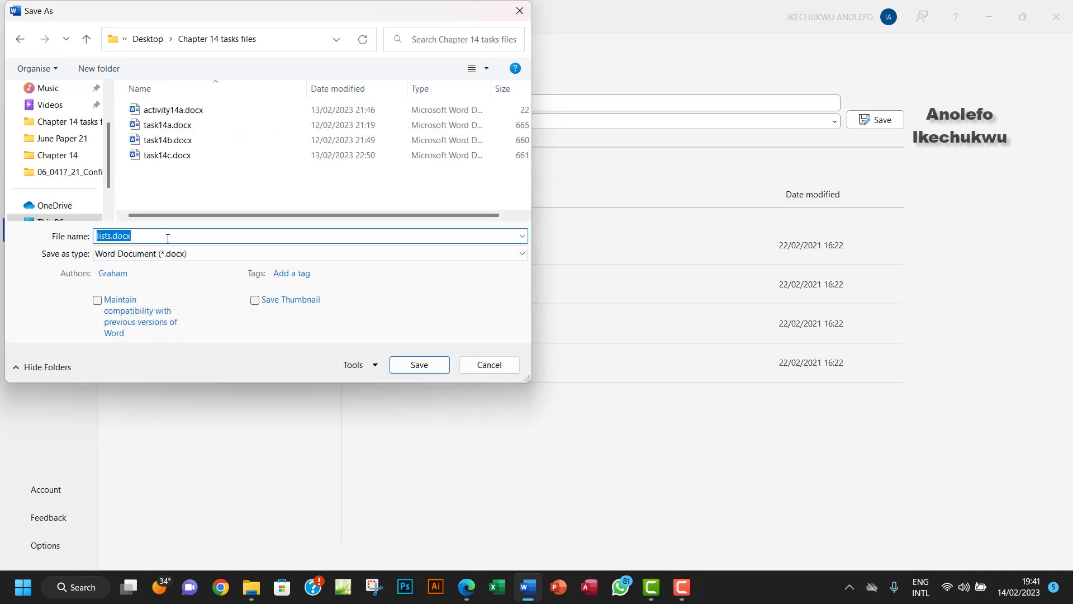
pyautogui.write('task')
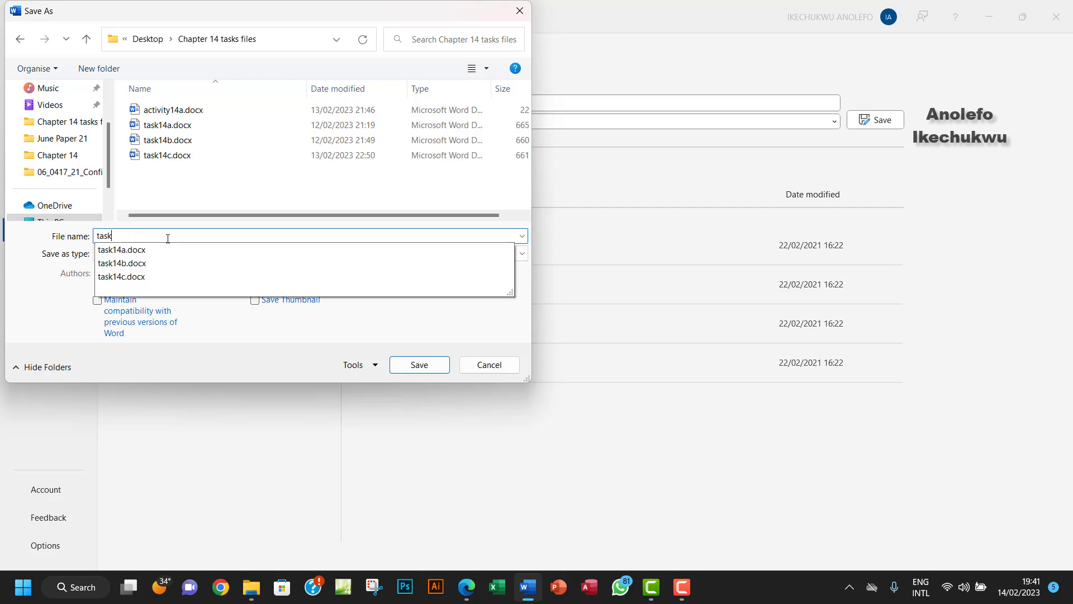
pyautogui.write('14d')
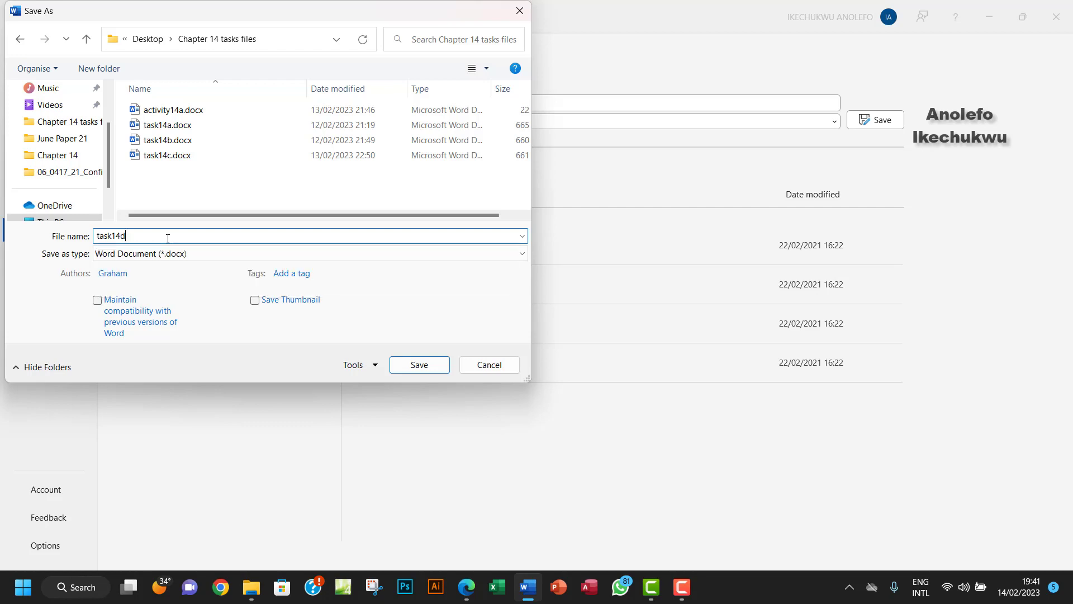
# Step: Save as task14d.docx, accepting the upgrade to the newest Word file format
pyautogui.click(411, 365)
pyautogui.click(584, 326)
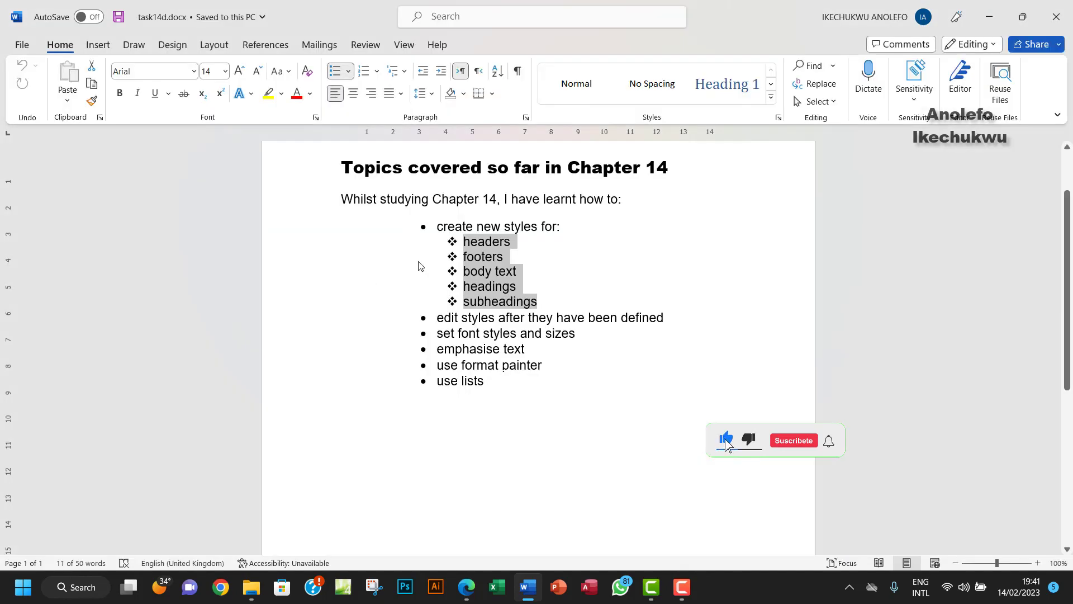